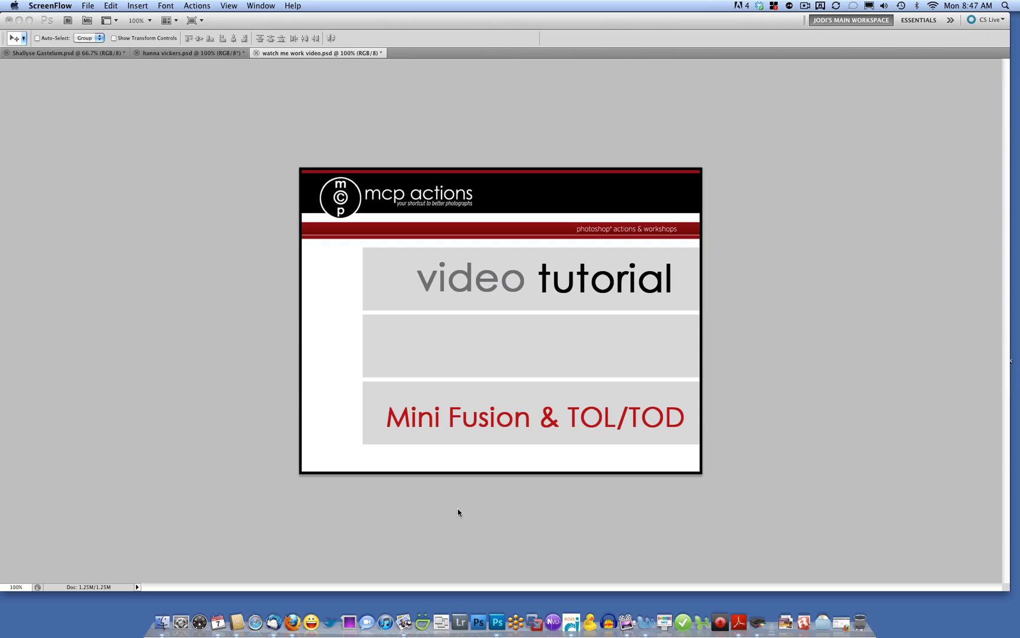
# - Activate Photoshop and bring up the carnival portrait of the girl at the popcorn stand
pyautogui.click(419, 121)
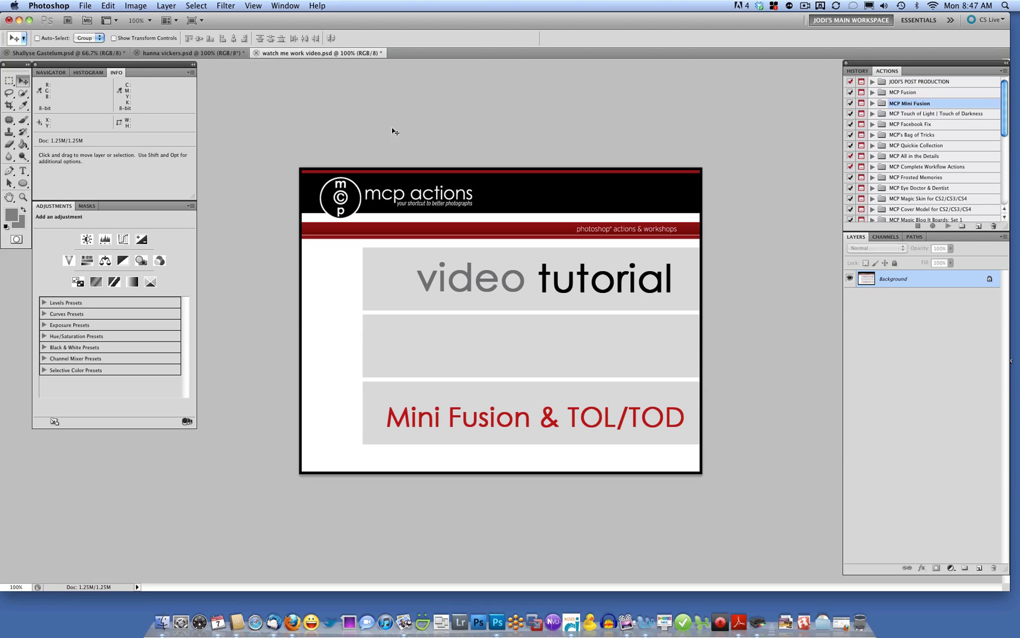
pyautogui.click(90, 53)
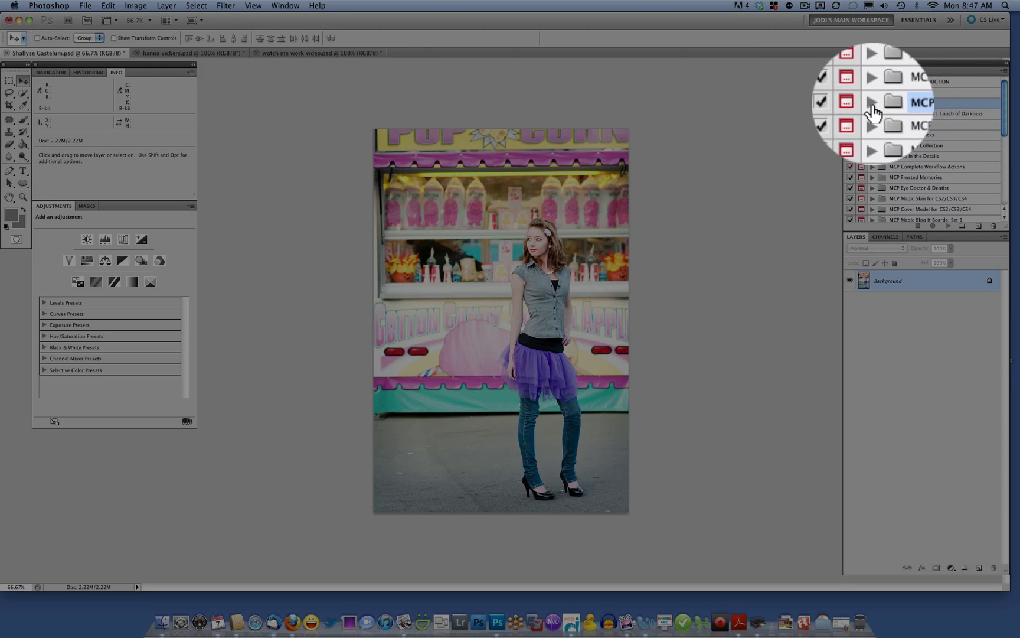
# - Run the MCP Mini Fusion action from the MCP Mini Fusion set on the carnival portrait
pyautogui.click(872, 103)
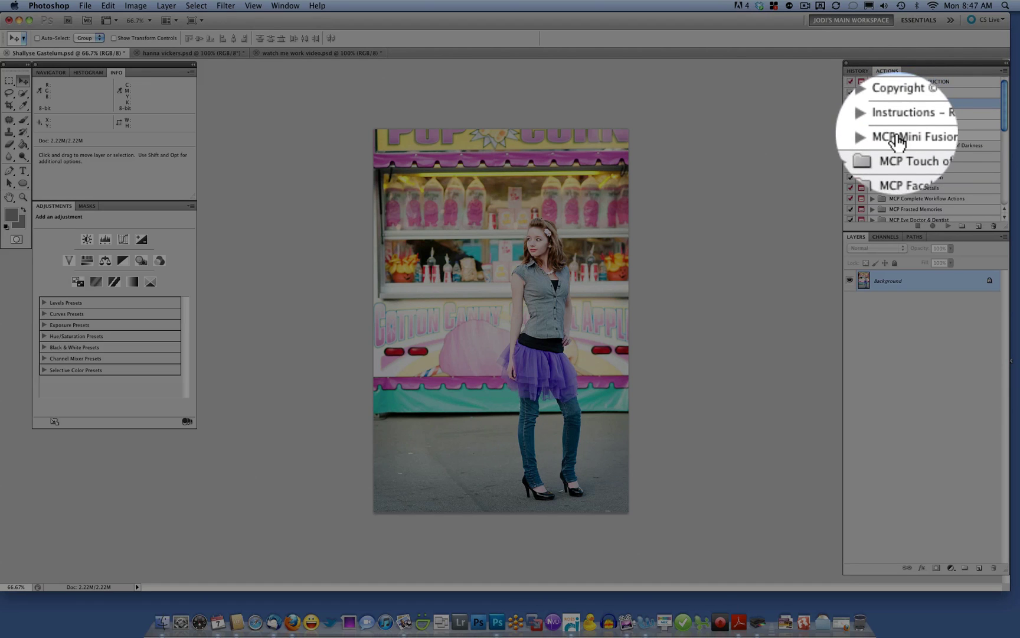
pyautogui.click(899, 136)
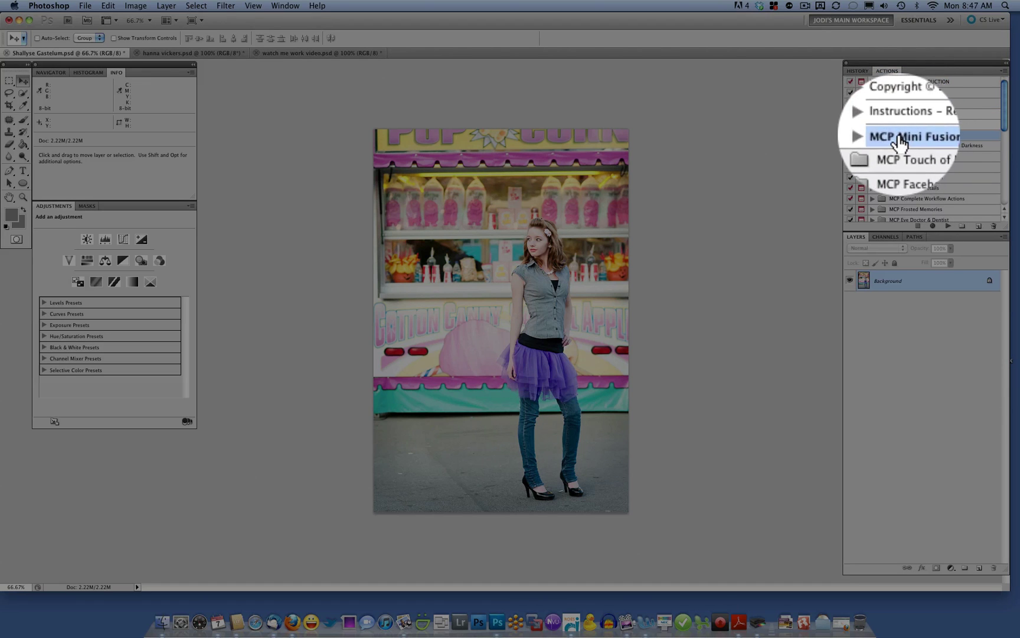
pyautogui.click(947, 232)
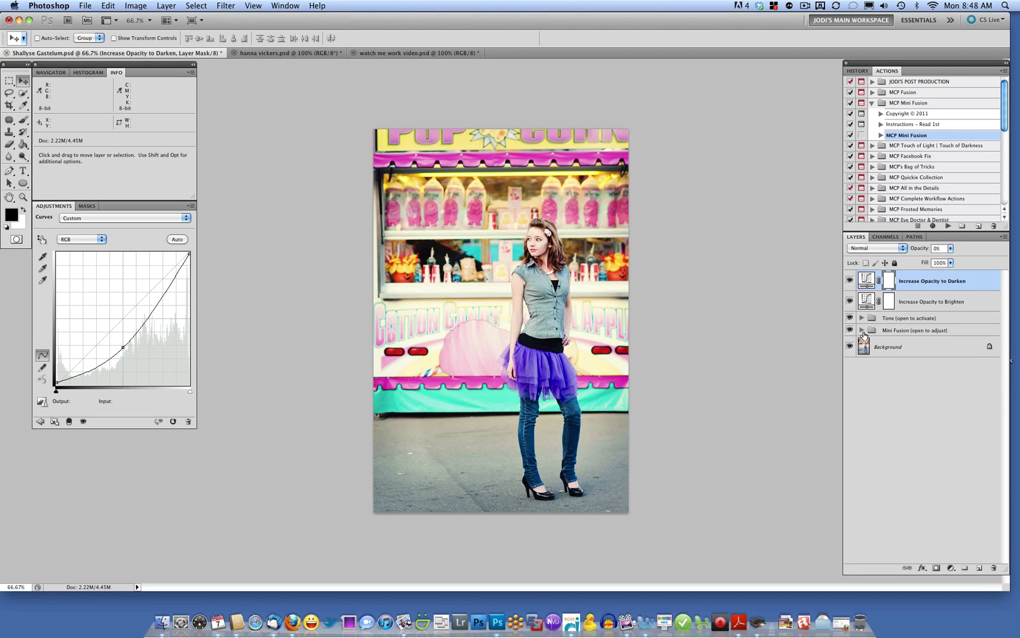
# - Expand the Mini Fusion group and raise the Clarify layer's opacity to 56%
pyautogui.click(932, 331)
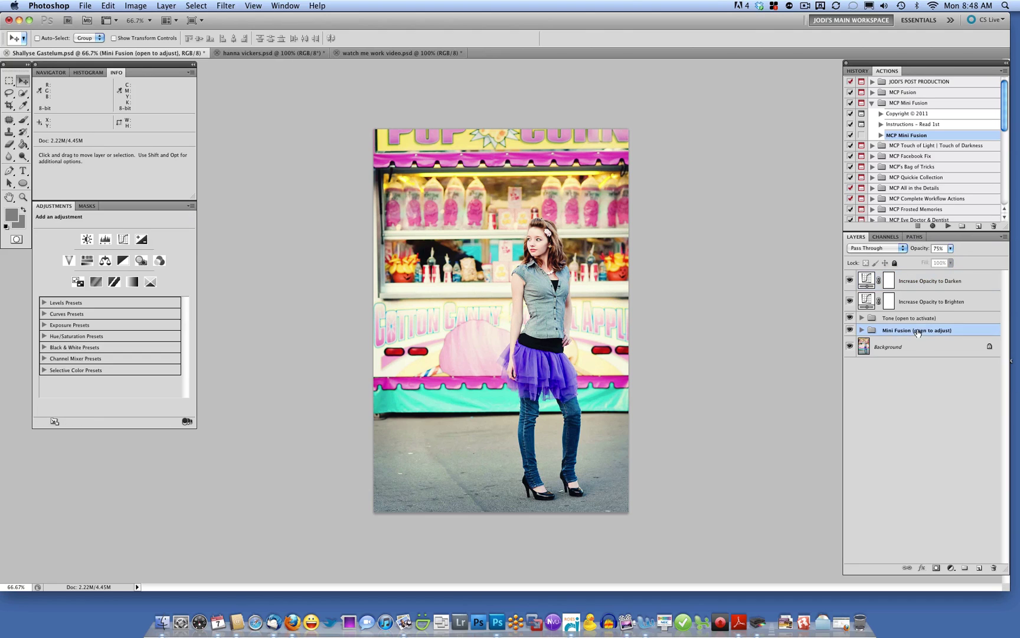
pyautogui.click(862, 331)
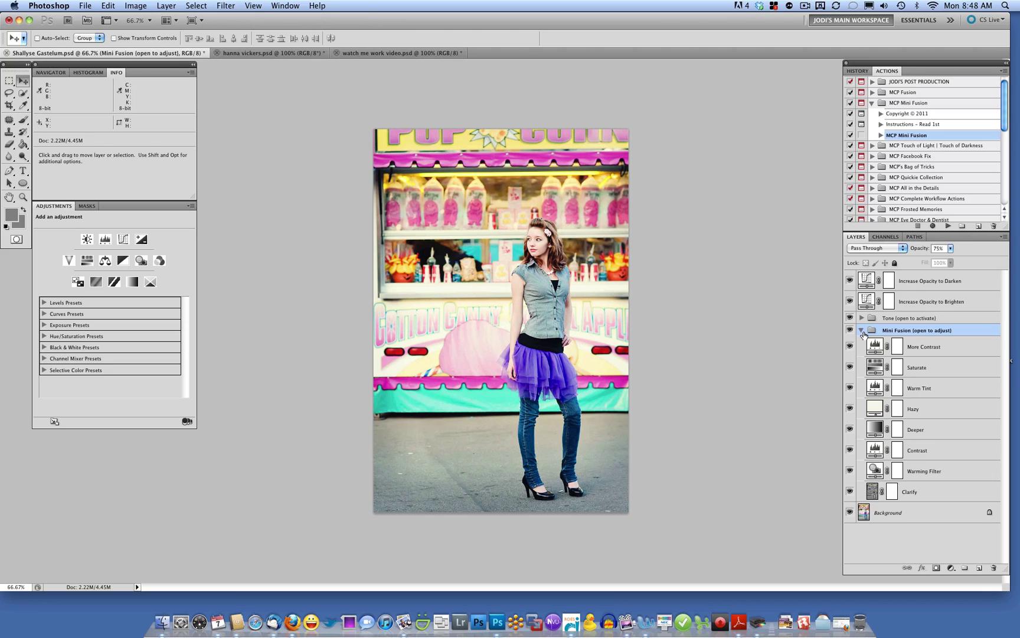
pyautogui.click(909, 491)
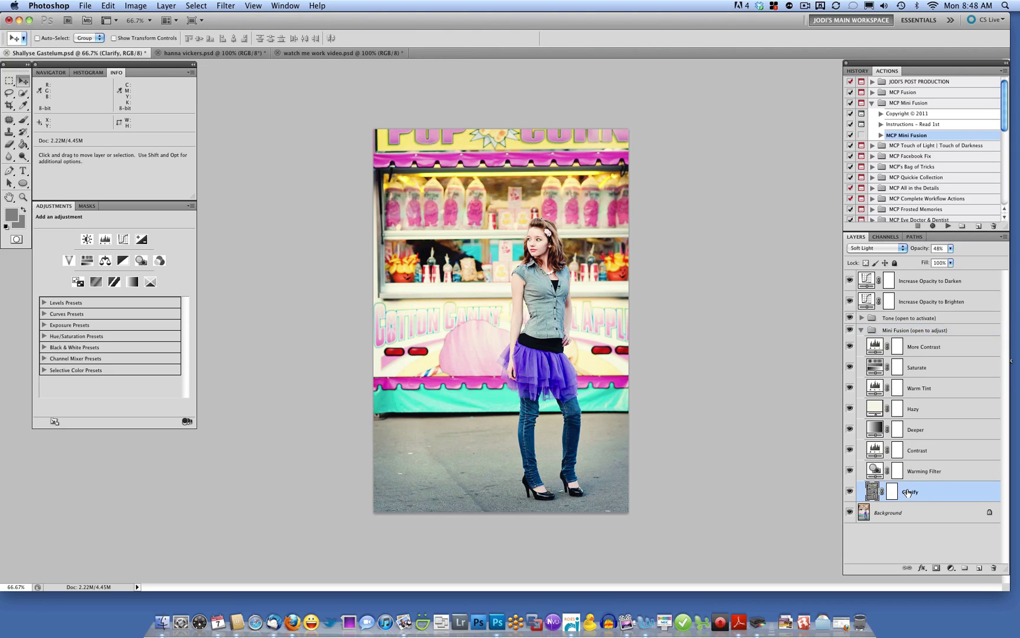
pyautogui.moveTo(919, 249); pyautogui.dragTo(925, 248)
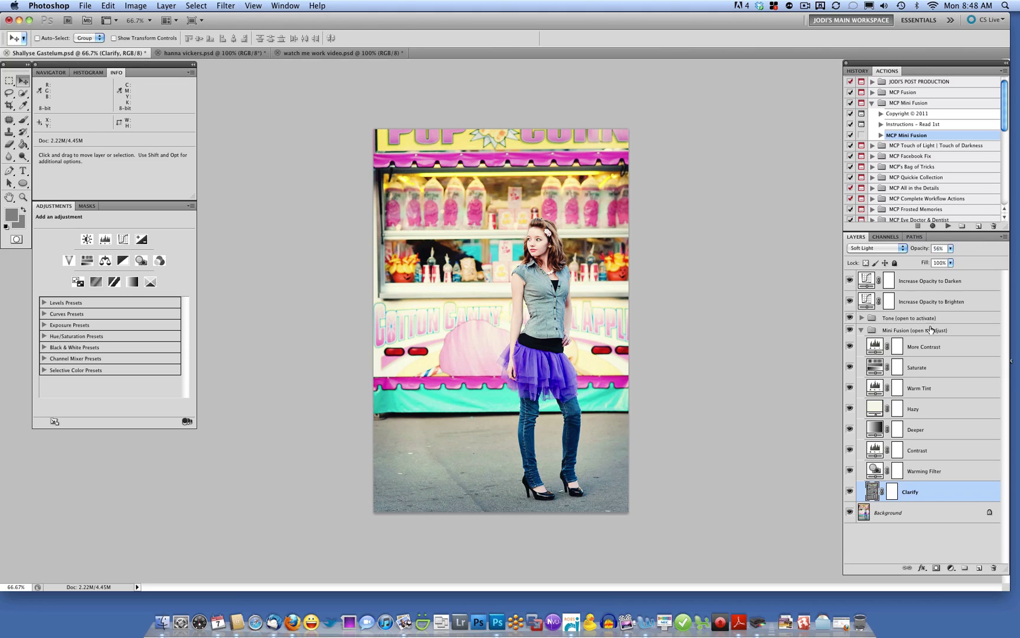
# - Raise the Contrast layer to 57% and the Hazy layer to 32% opacity
pyautogui.click(924, 450)
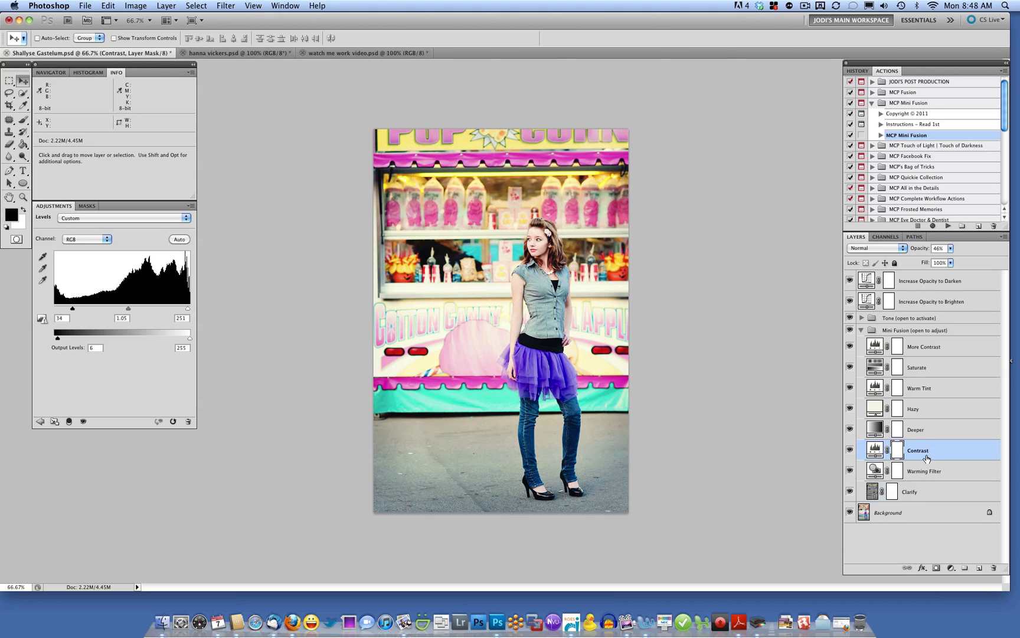
pyautogui.click(951, 248)
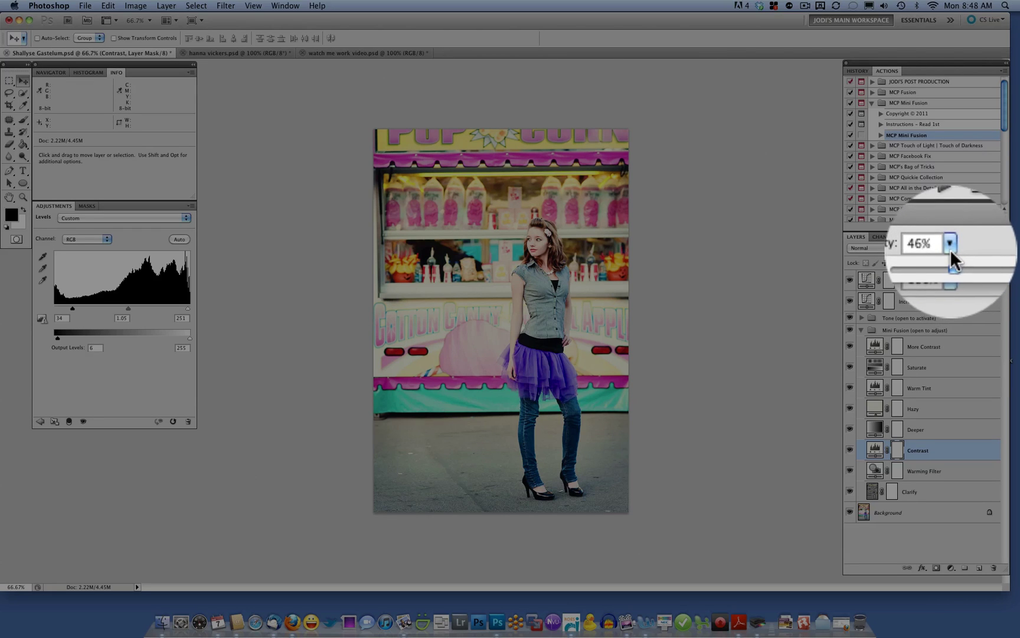
pyautogui.moveTo(951, 260); pyautogui.dragTo(921, 258)
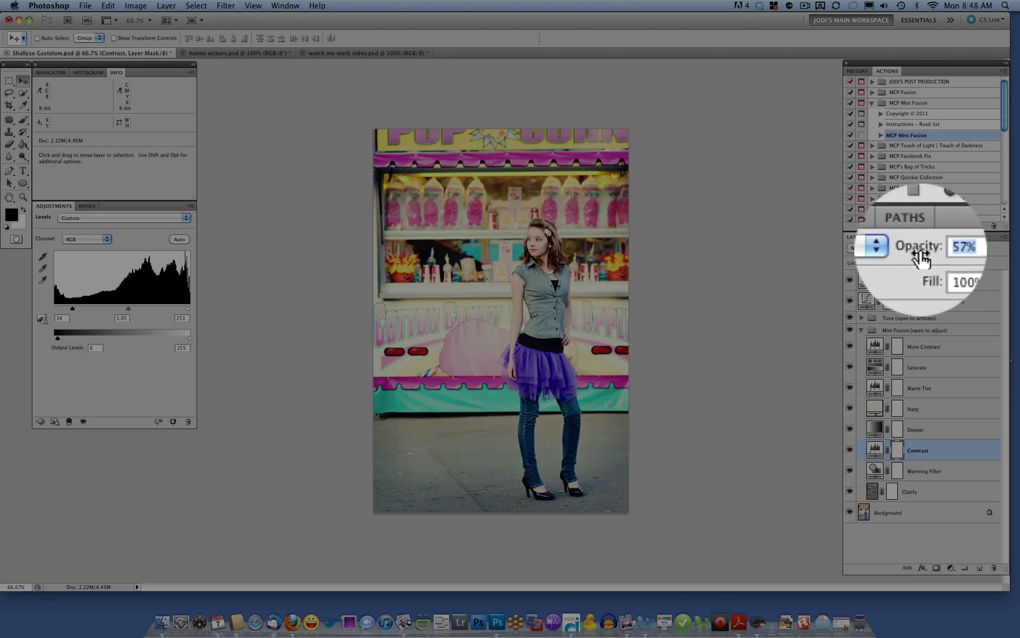
pyautogui.click(928, 409)
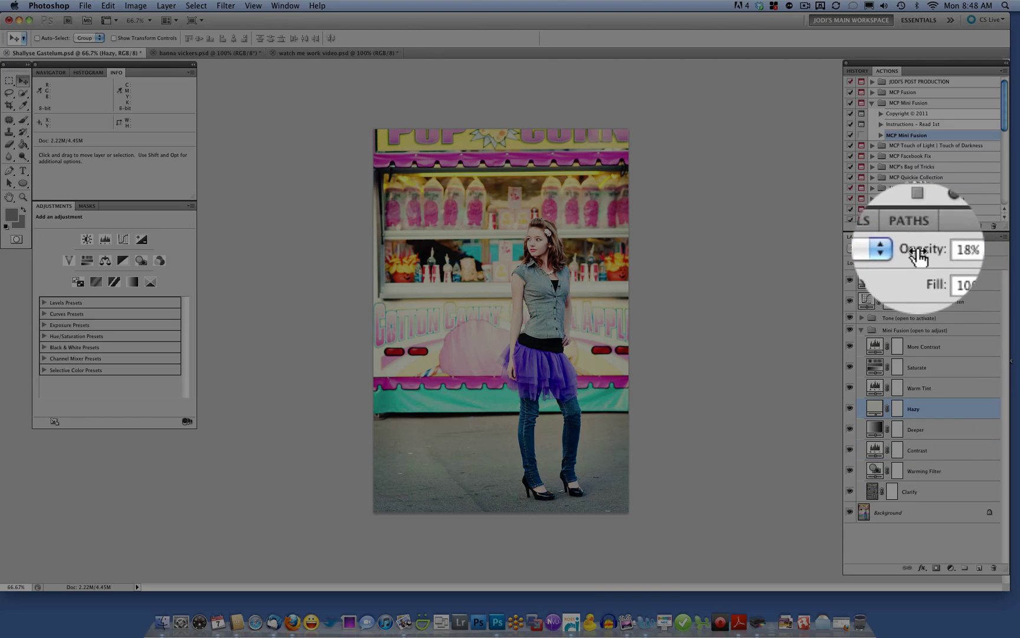
pyautogui.moveTo(919, 249); pyautogui.dragTo(925, 257)
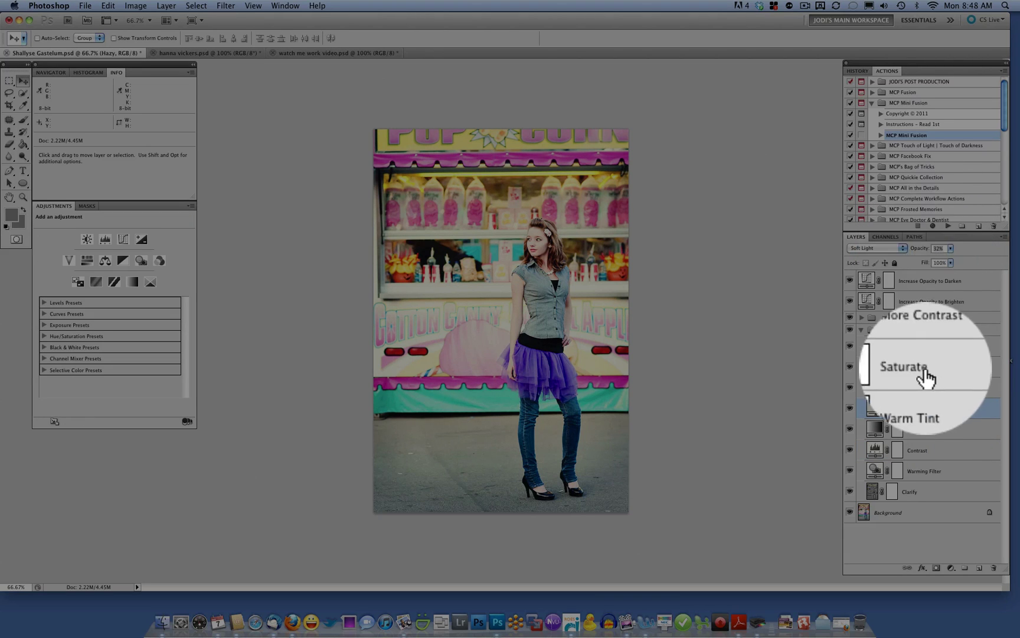
# - Collapse Mini Fusion, expand the Tone group and turn on the On Cloud Nine layer
pyautogui.click(863, 331)
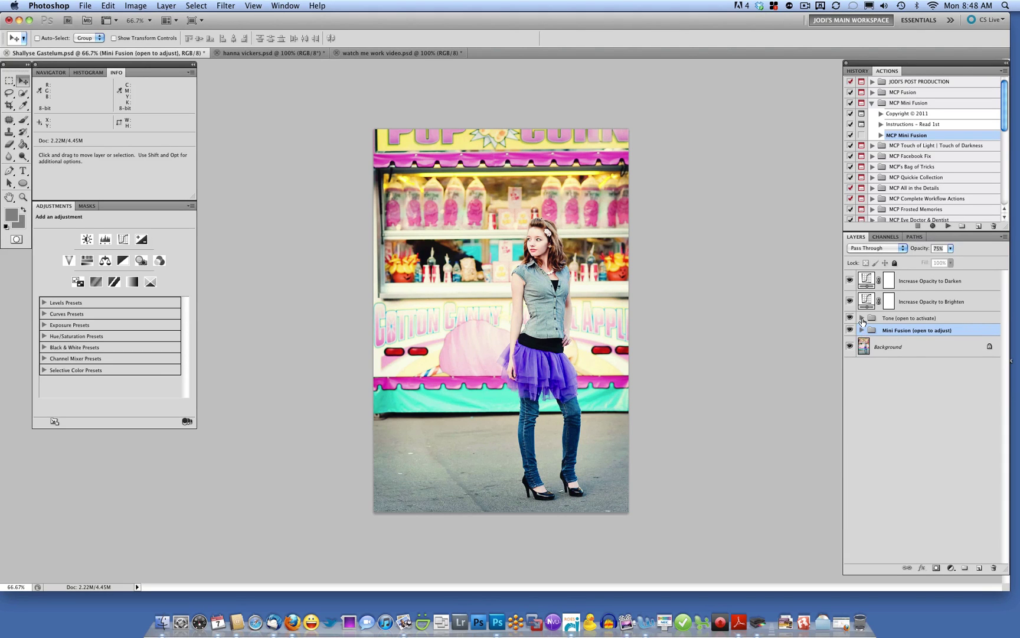
pyautogui.click(862, 319)
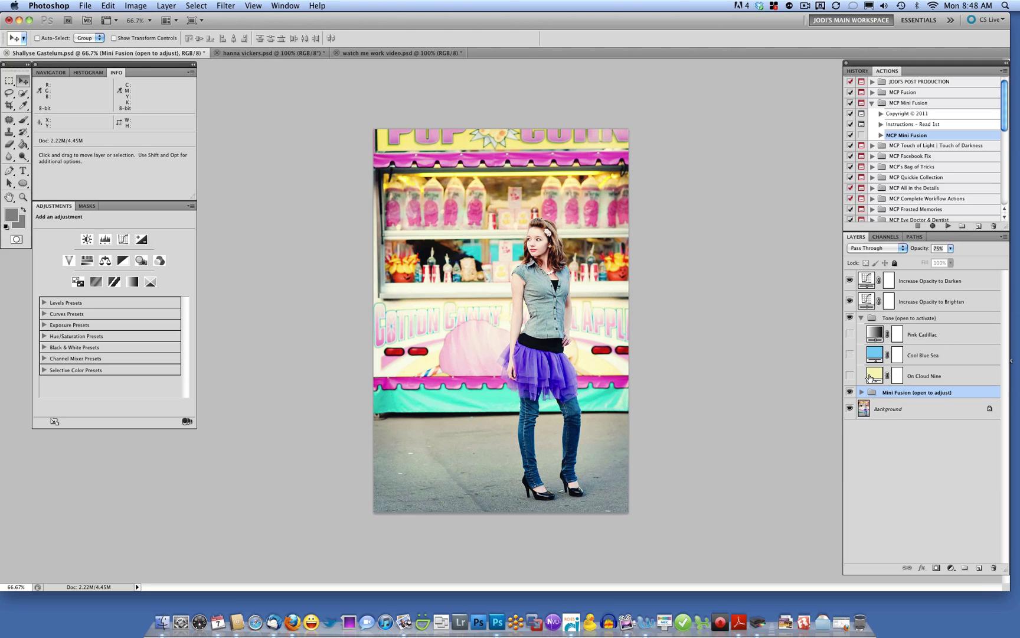
pyautogui.click(850, 376)
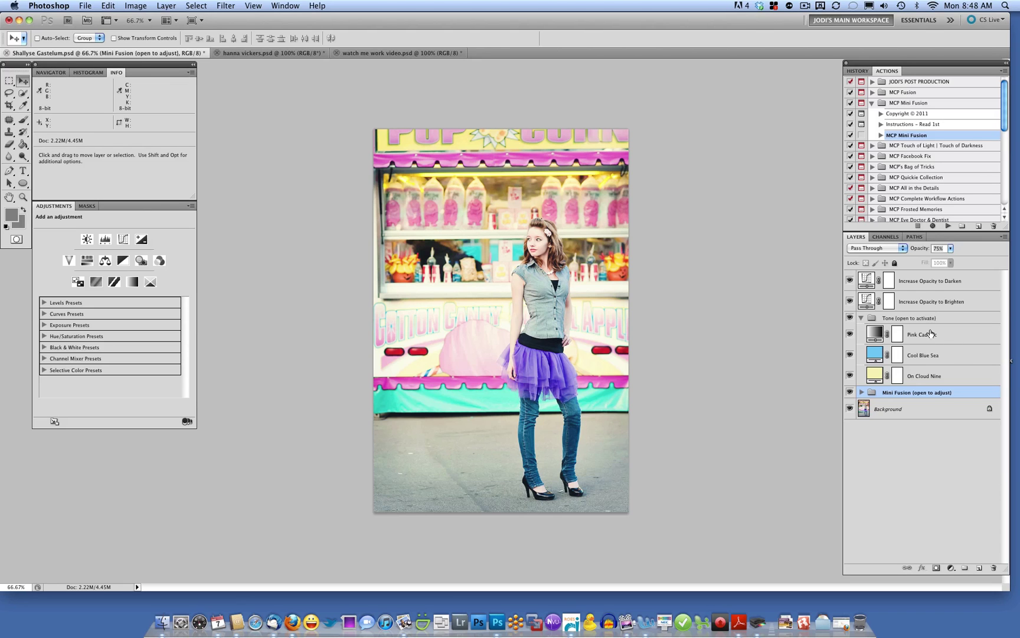
# - Set tone opacities to Pink Cadillac 40%, Cool Blue Sea 10%, On Cloud Nine 47%
pyautogui.click(927, 337)
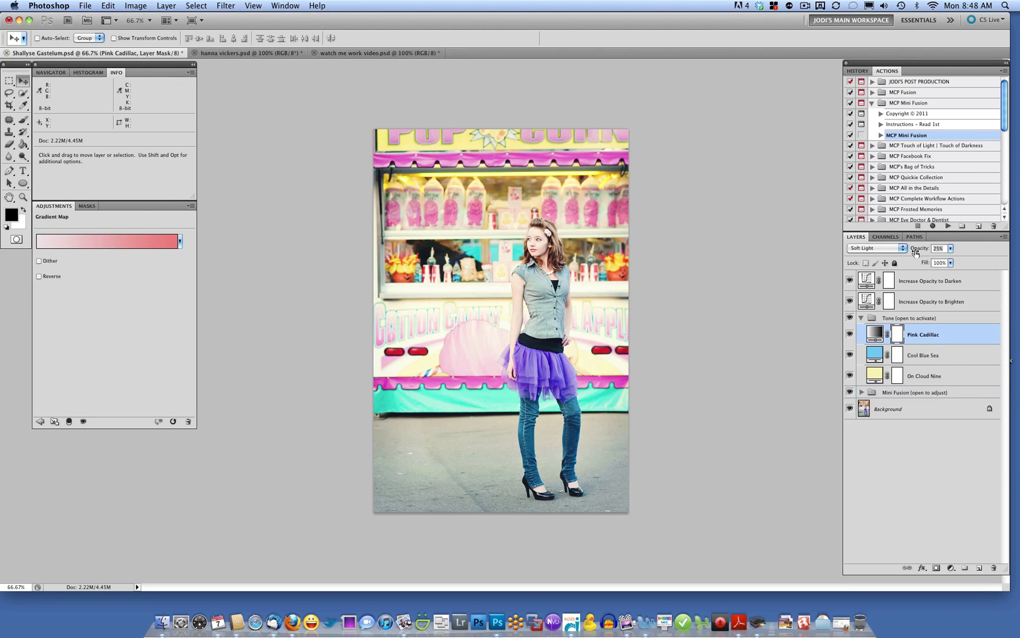
pyautogui.moveTo(916, 251); pyautogui.dragTo(923, 250)
pyautogui.click(937, 357)
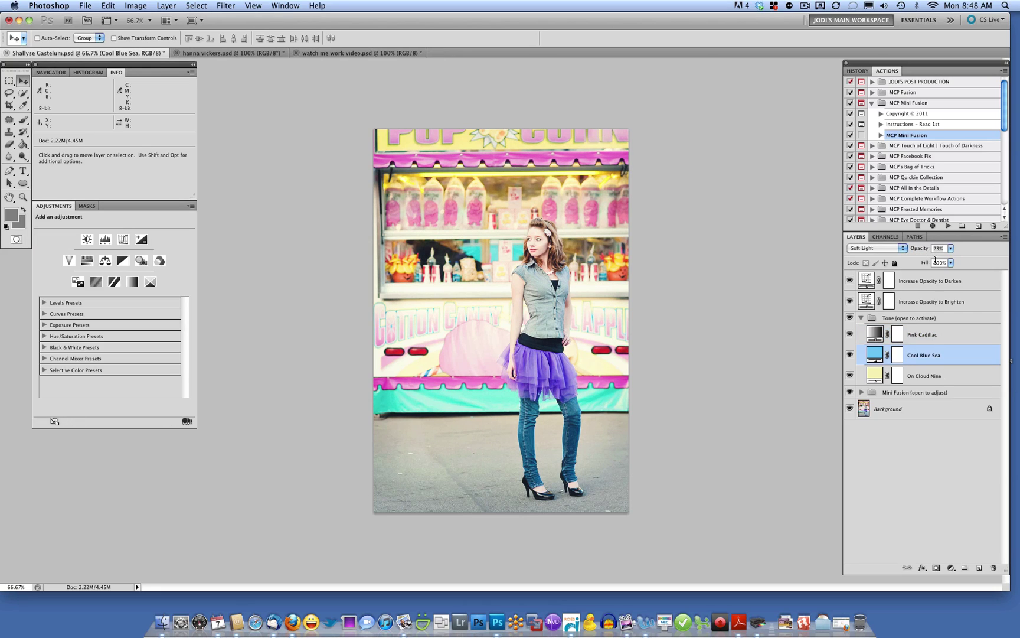
pyautogui.moveTo(920, 253); pyautogui.dragTo(916, 252)
pyautogui.click(927, 378)
pyautogui.moveTo(921, 253); pyautogui.dragTo(927, 254)
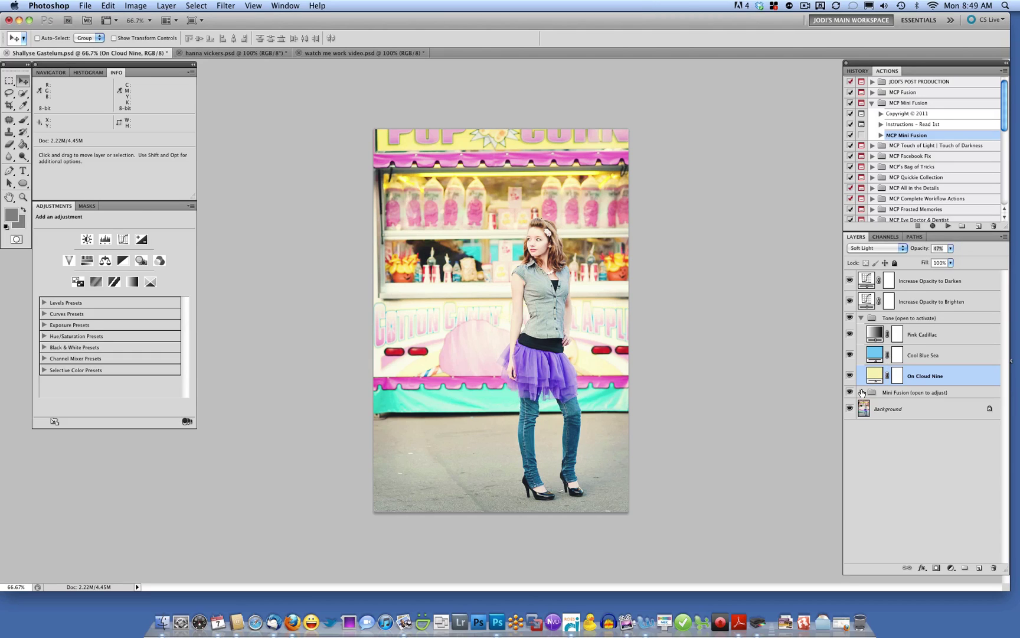
# - Boost the Mini Fusion Contrast layer to 77% opacity, then collapse the Tone and Mini Fusion groups
pyautogui.click(862, 393)
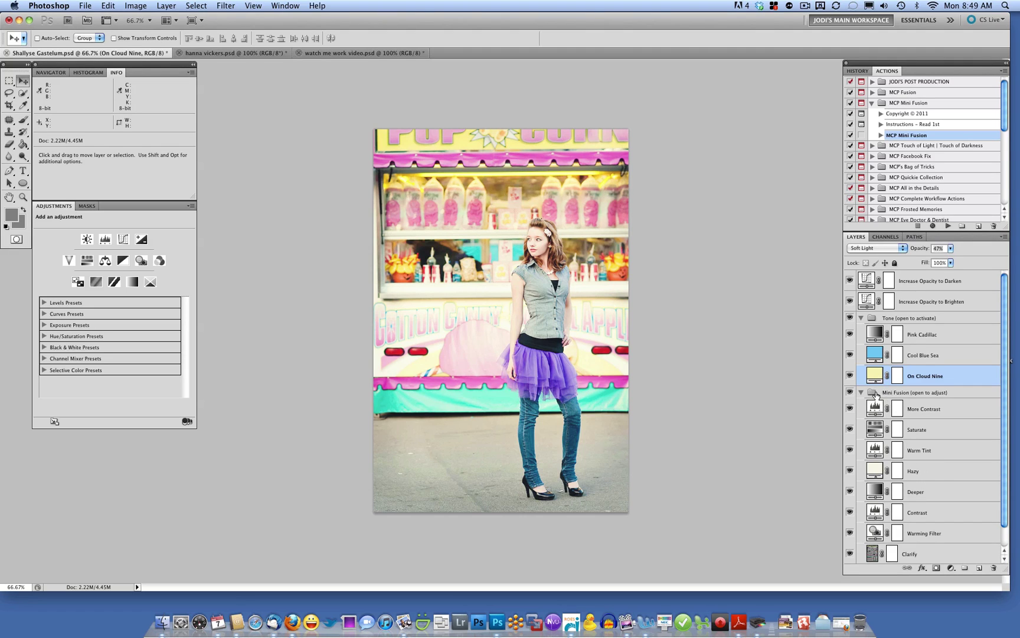
pyautogui.click(916, 512)
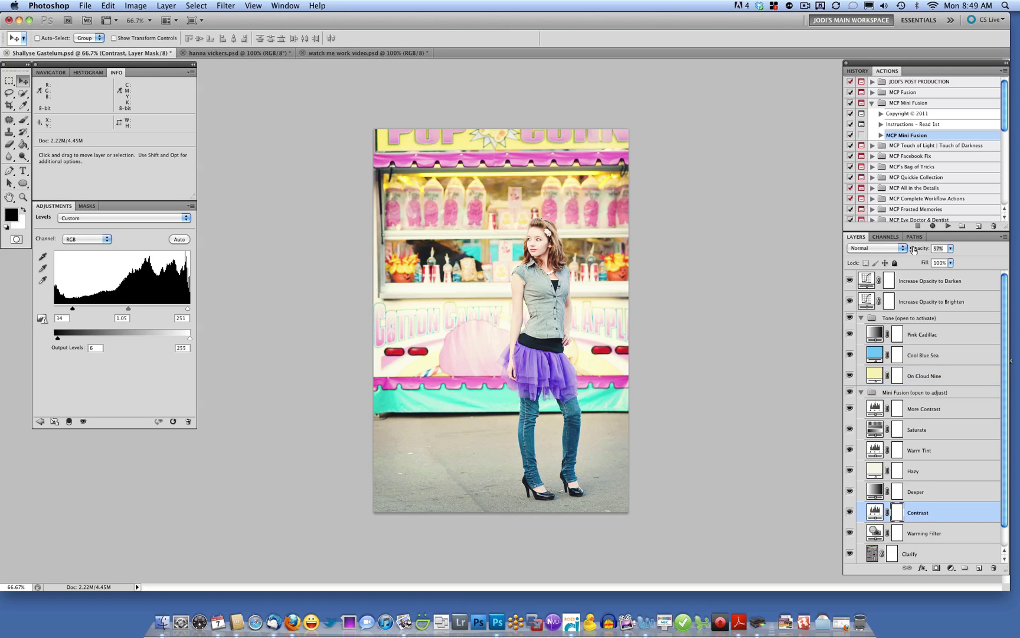
pyautogui.moveTo(912, 251); pyautogui.dragTo(923, 253)
pyautogui.click(861, 319)
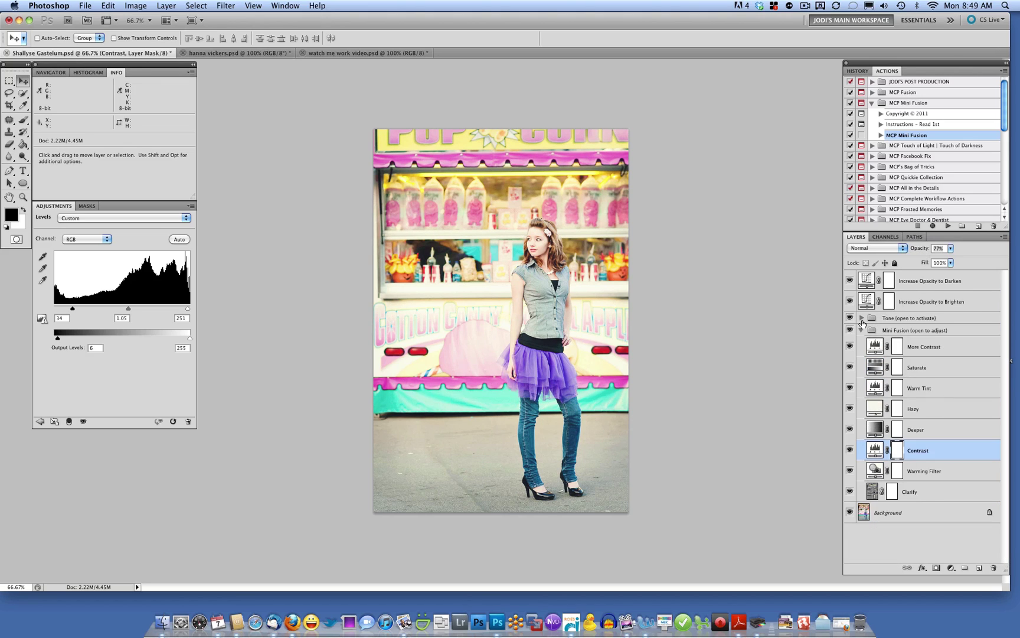
pyautogui.click(862, 330)
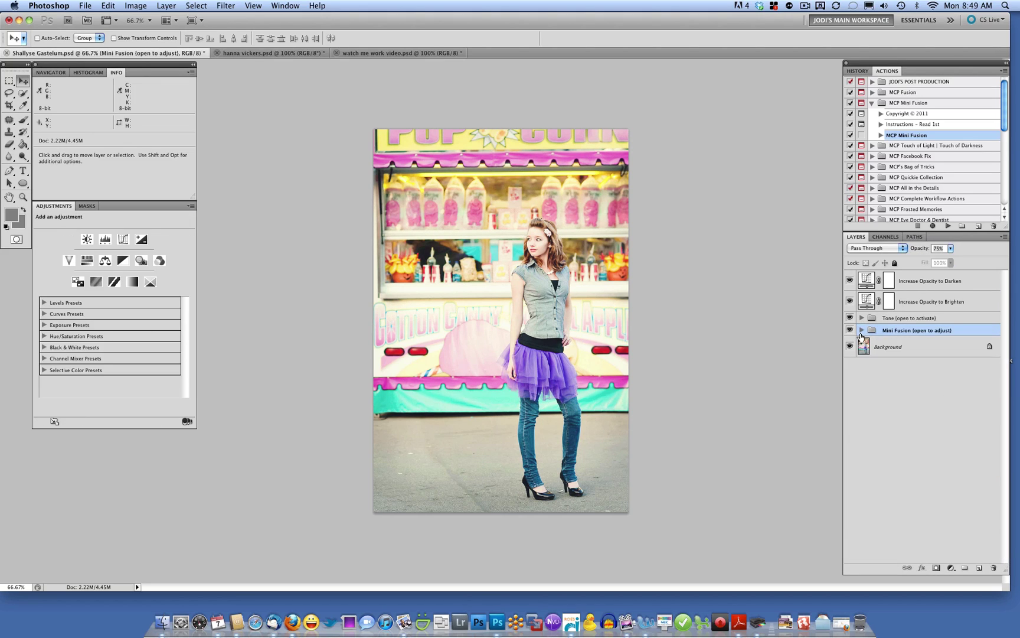
# - Set the Increase Opacity to Darken curves layer to about 11% opacity
pyautogui.click(931, 303)
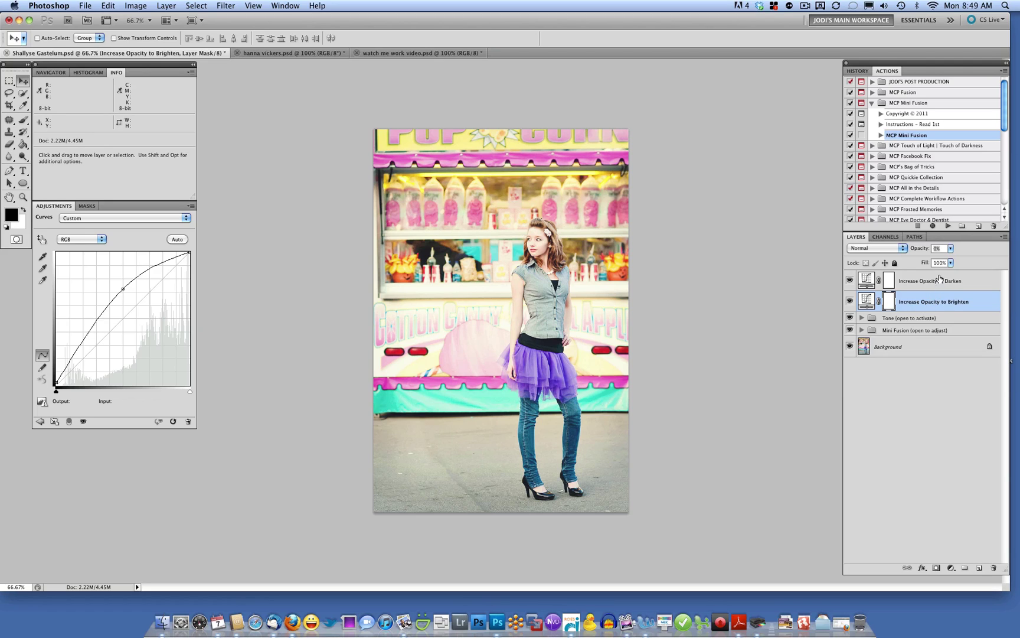
pyautogui.click(940, 280)
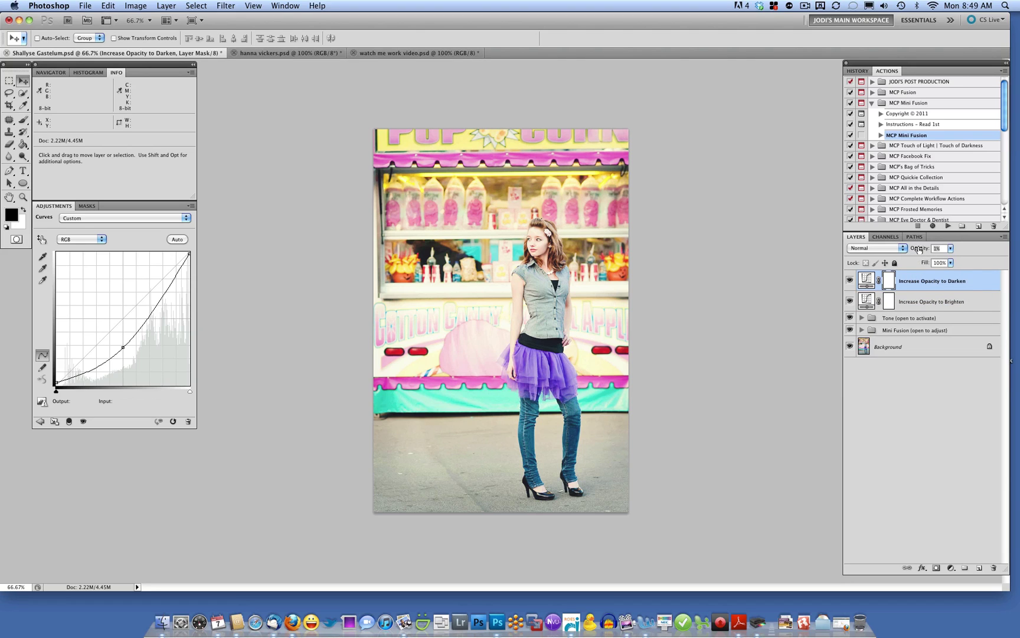
pyautogui.moveTo(918, 249); pyautogui.dragTo(925, 249)
# - Play the Touch of Light | Touch of Darkness action to add its masked curves layers
pyautogui.click(872, 145)
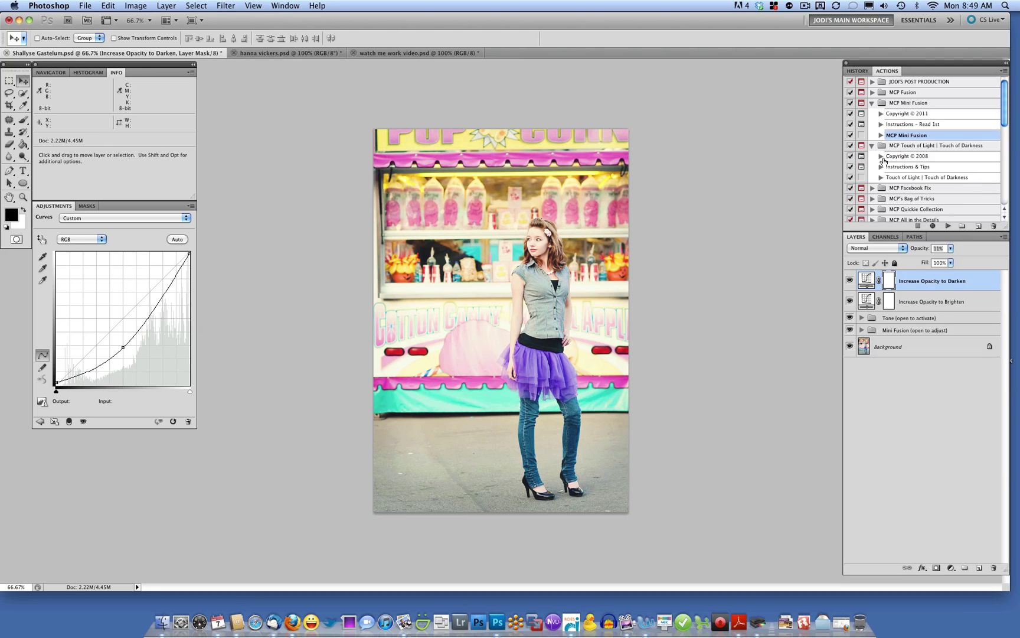
pyautogui.click(902, 179)
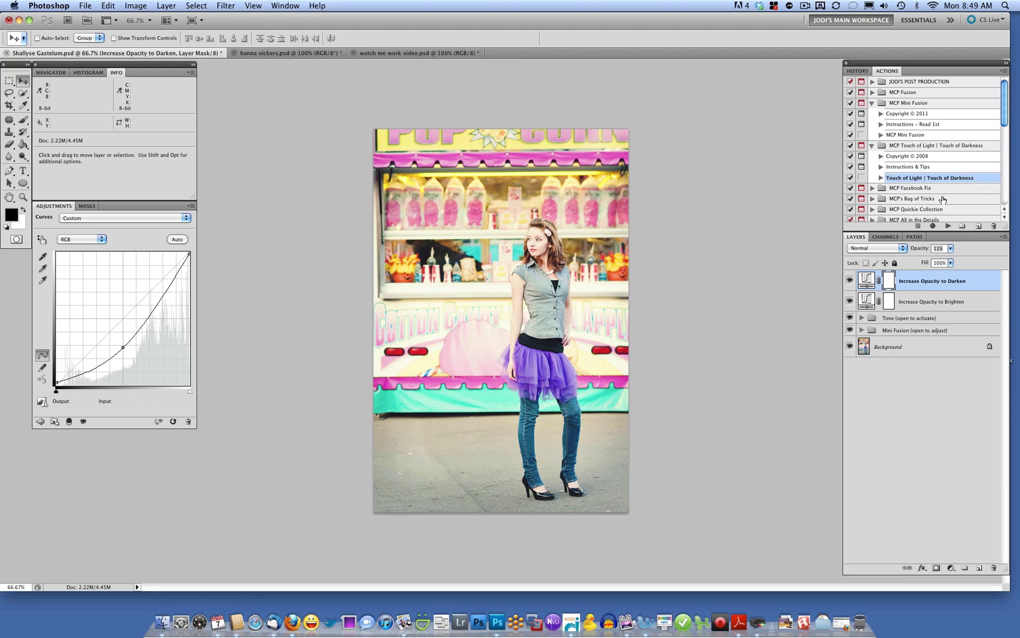
pyautogui.click(946, 226)
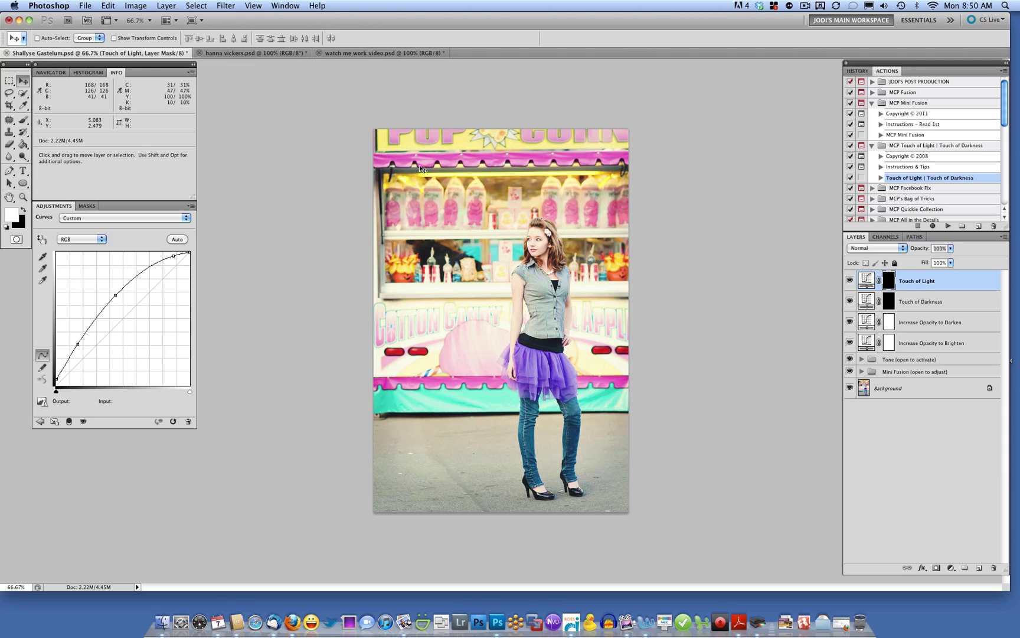
# - Choose the Brush tool and set its opacity to 30%
pyautogui.click(23, 122)
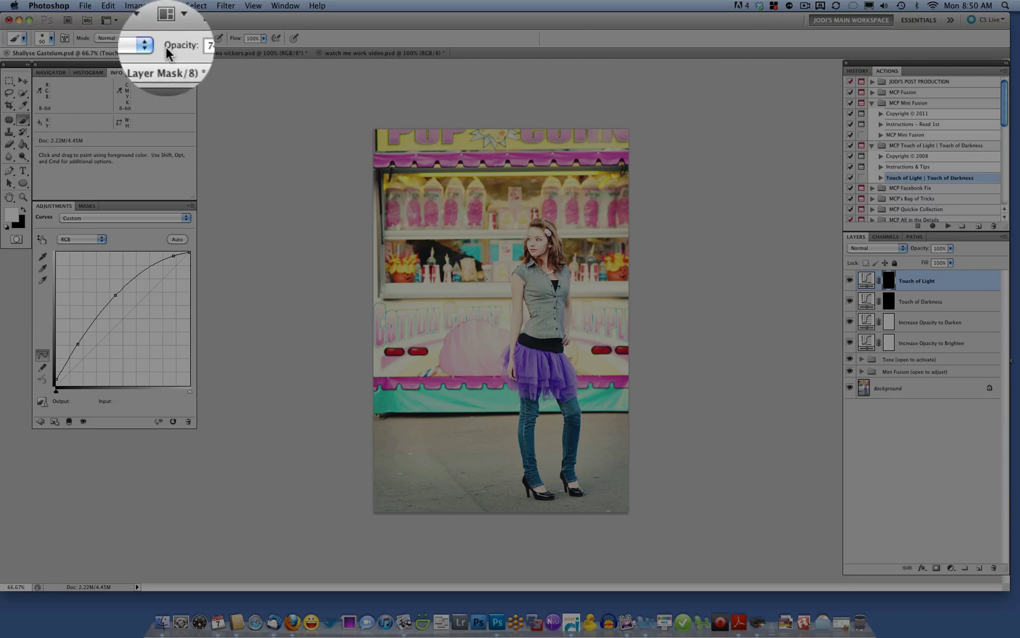
pyautogui.click(207, 38)
pyautogui.moveTo(208, 52); pyautogui.dragTo(185, 52)
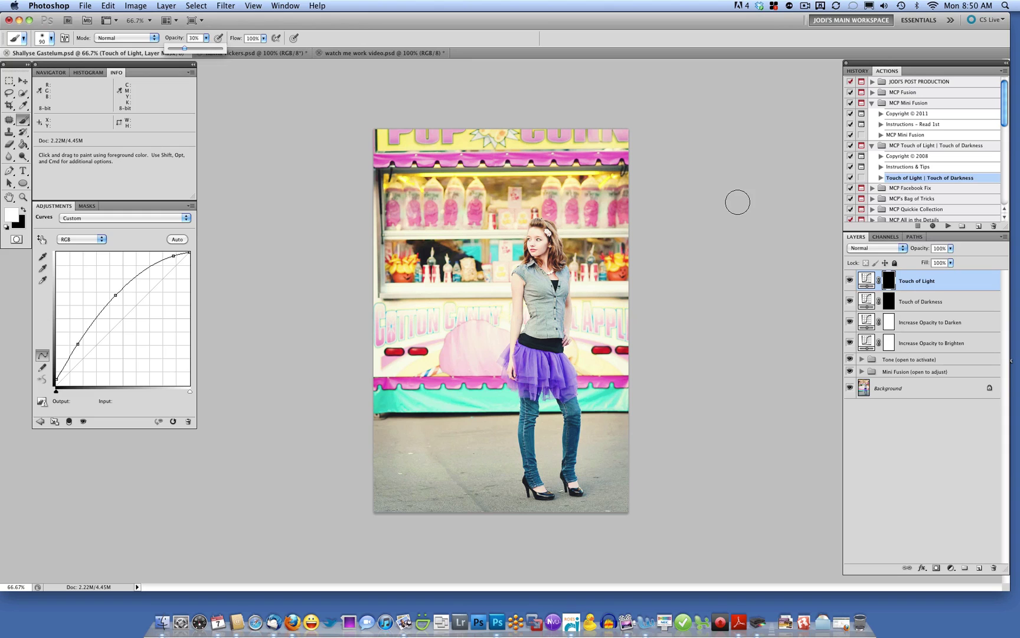
pyautogui.click(736, 202)
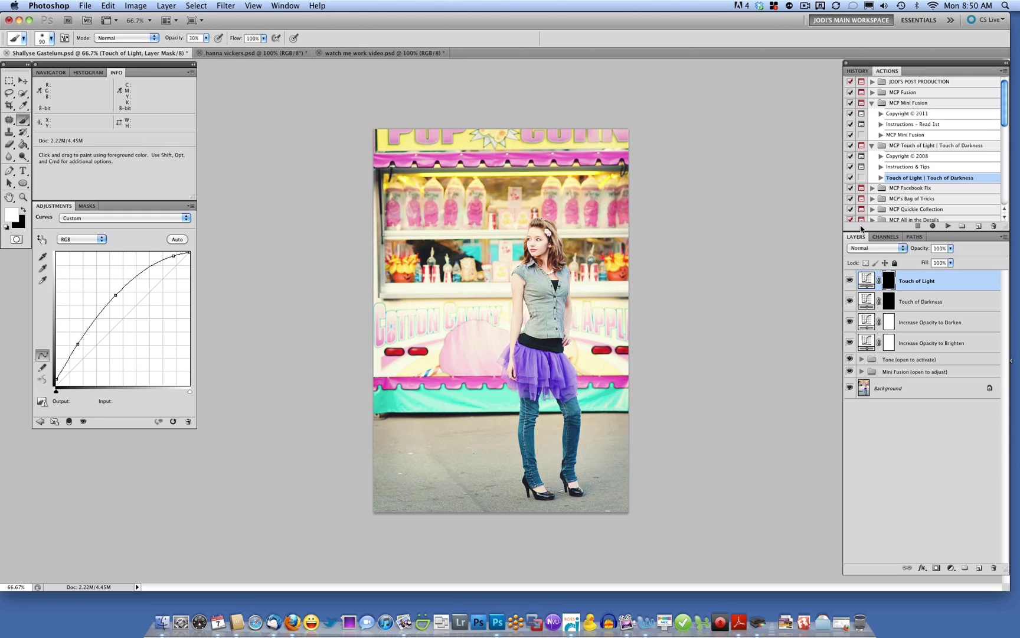
# - At 100% zoom with a size-45 brush, paint white over the purple skirt on the Touch of Light mask
pyautogui.press('super+plus')
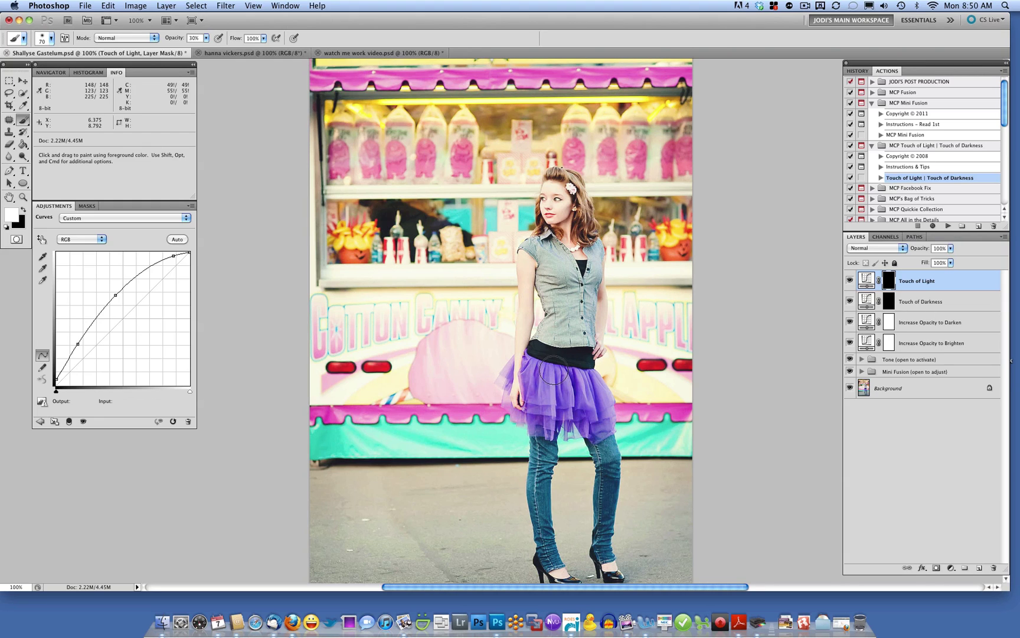
pyautogui.moveTo(553, 370); pyautogui.dragTo(553, 373)
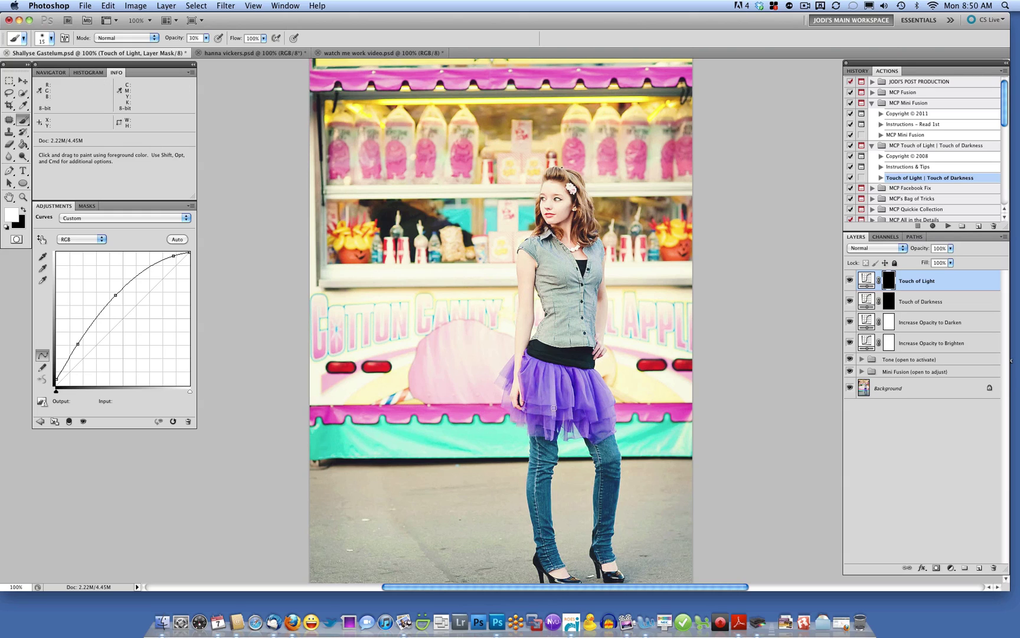
pyautogui.moveTo(575, 390); pyautogui.dragTo(573, 408)
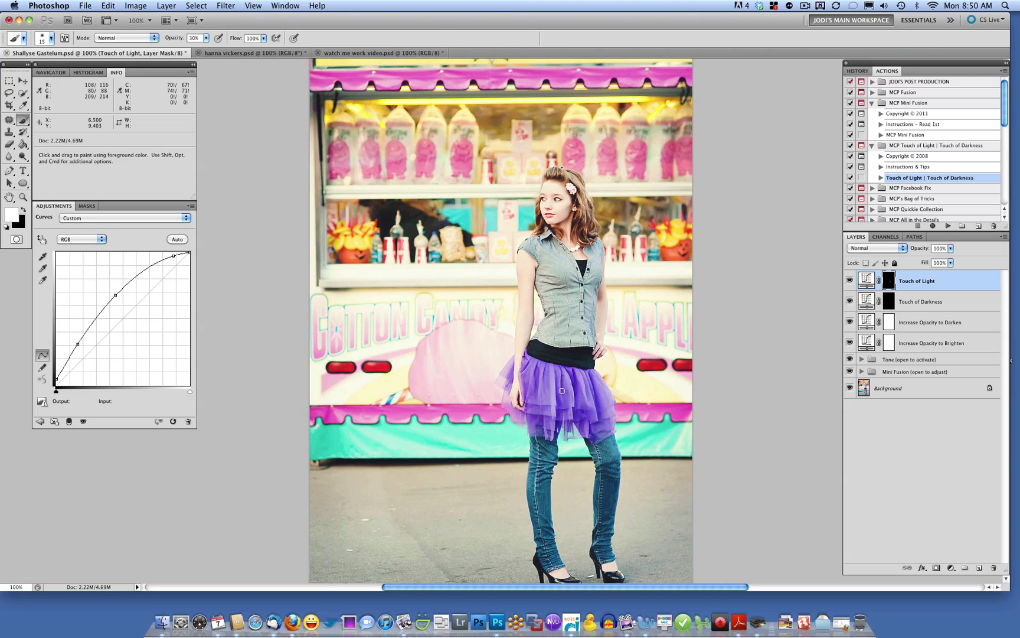
pyautogui.moveTo(578, 370); pyautogui.dragTo(592, 412)
pyautogui.moveTo(593, 371); pyautogui.dragTo(611, 397)
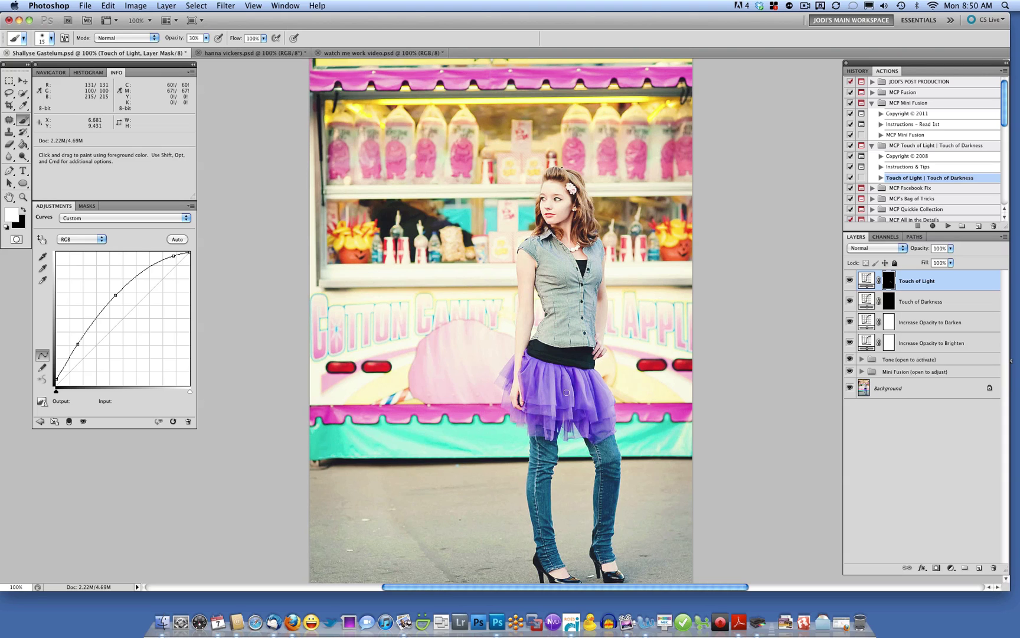
# - On the Touch of Darkness mask, zoom to 66.7% and paint the left edge with a 250 px brush
pyautogui.click(890, 302)
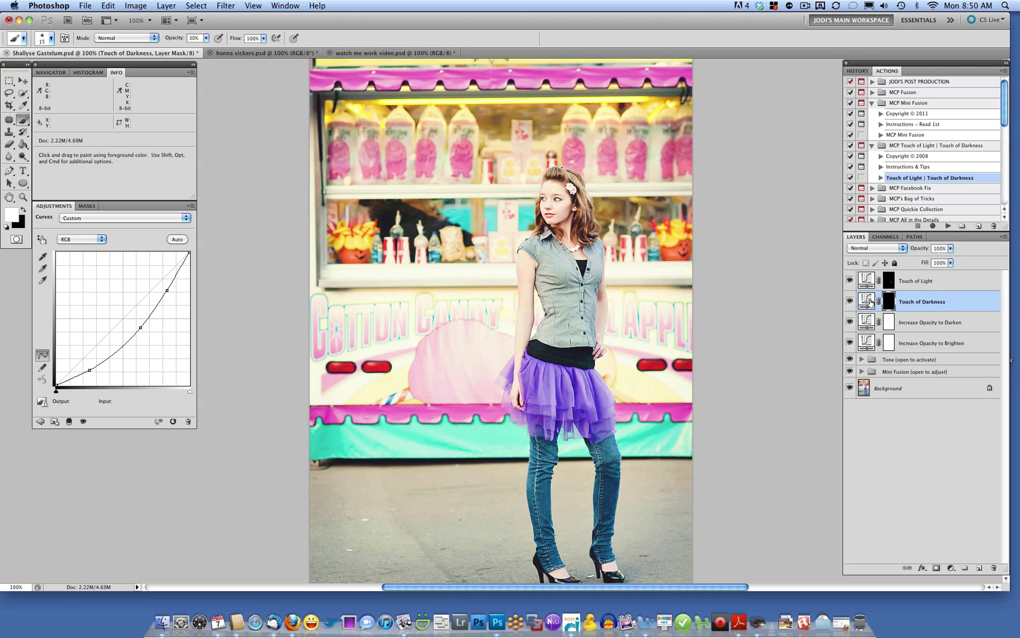
pyautogui.press('super+minus')
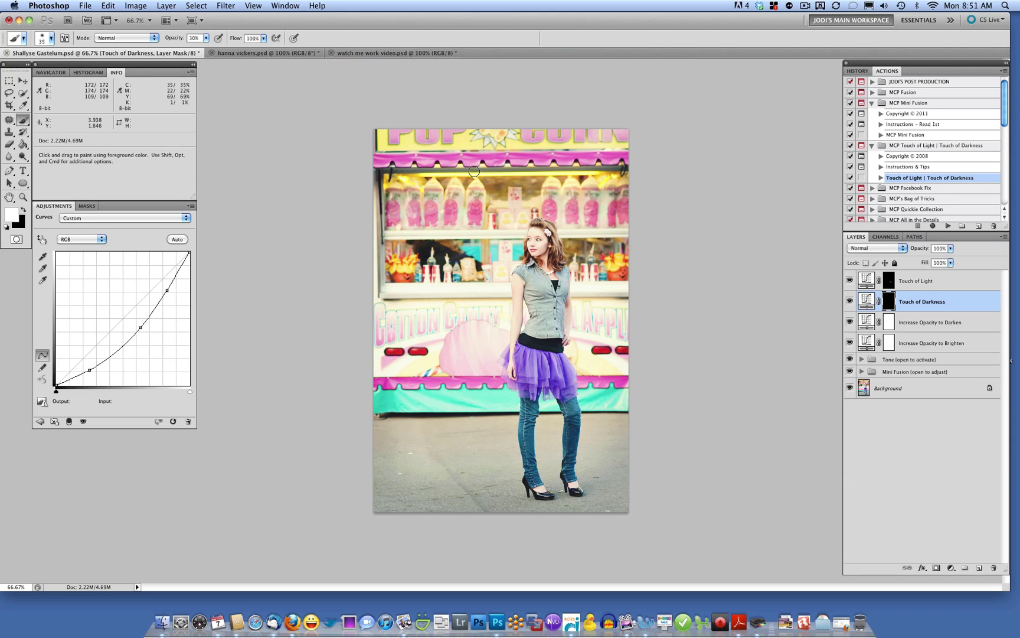
pyautogui.press(']')
pyautogui.press(']')
pyautogui.press(']')
pyautogui.press(']')
pyautogui.press(']')
pyautogui.press(']')
pyautogui.press(']')
pyautogui.press(']')
pyautogui.press(']')
pyautogui.press(']')
pyautogui.press(']')
pyautogui.press(']')
pyautogui.press(']')
pyautogui.press(']')
pyautogui.press(']')
pyautogui.press(']')
pyautogui.press(']')
pyautogui.press(']')
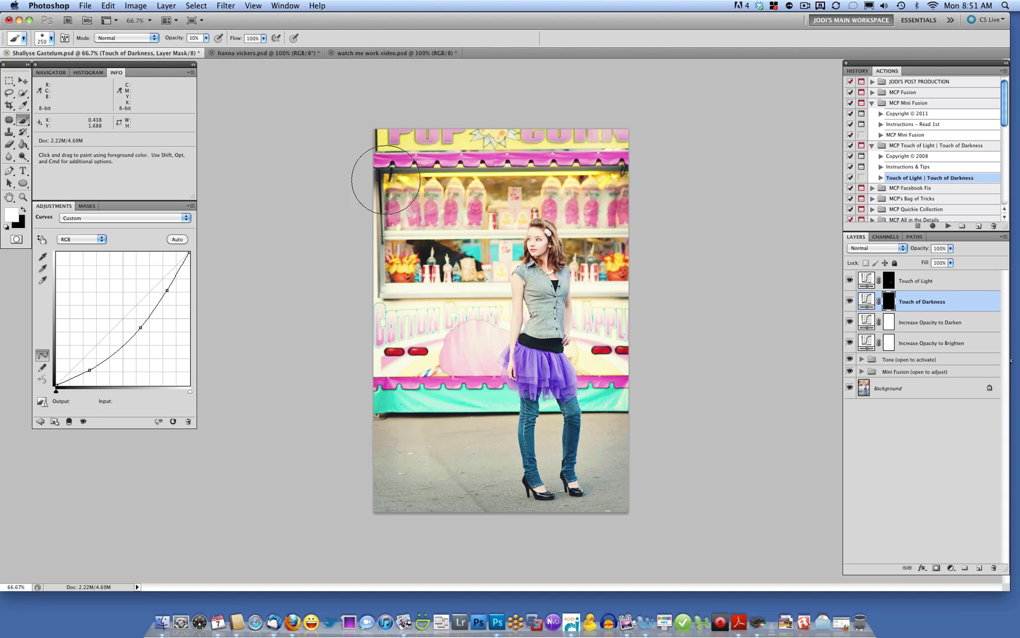
pyautogui.press('[')
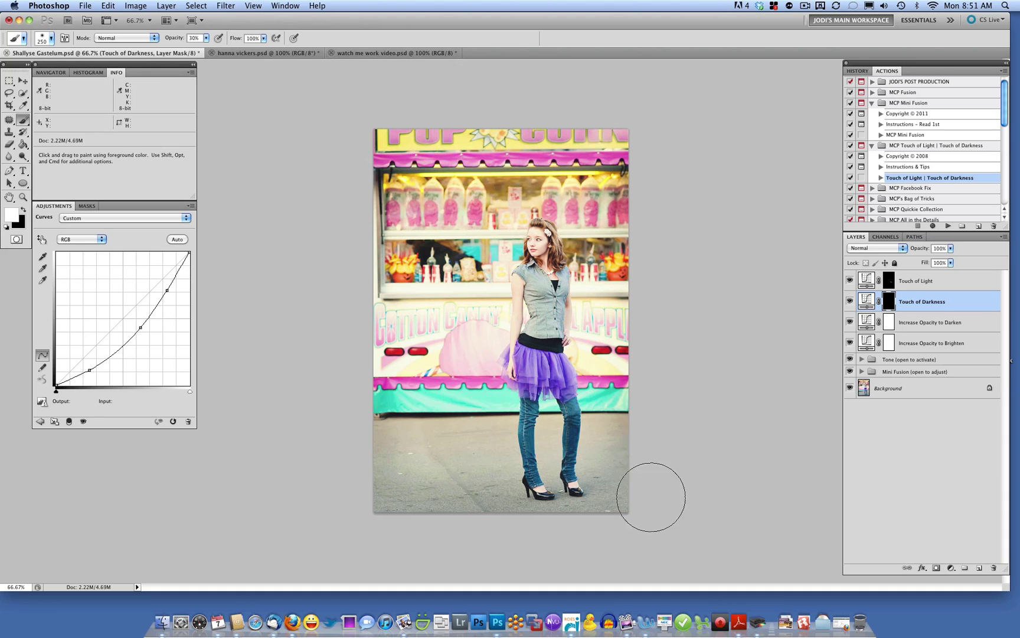
pyautogui.moveTo(412, 483)
pyautogui.mouseDown()
pyautogui.moveTo(374, 441)
pyautogui.moveTo(386, 373)
pyautogui.moveTo(363, 340)
pyautogui.moveTo(397, 297)
pyautogui.moveTo(398, 213)
pyautogui.moveTo(366, 125)
pyautogui.moveTo(405, 151)
pyautogui.moveTo(473, 163)
pyautogui.moveTo(535, 128)
pyautogui.moveTo(579, 136)
pyautogui.moveTo(619, 221)
pyautogui.moveTo(620, 366)
pyautogui.moveTo(653, 468)
pyautogui.moveTo(613, 513)
pyautogui.moveTo(478, 510)
pyautogui.moveTo(419, 494)
pyautogui.moveTo(457, 483)
pyautogui.moveTo(418, 434)
pyautogui.moveTo(414, 215)
pyautogui.moveTo(433, 128)
pyautogui.moveTo(578, 152)
pyautogui.mouseUp()
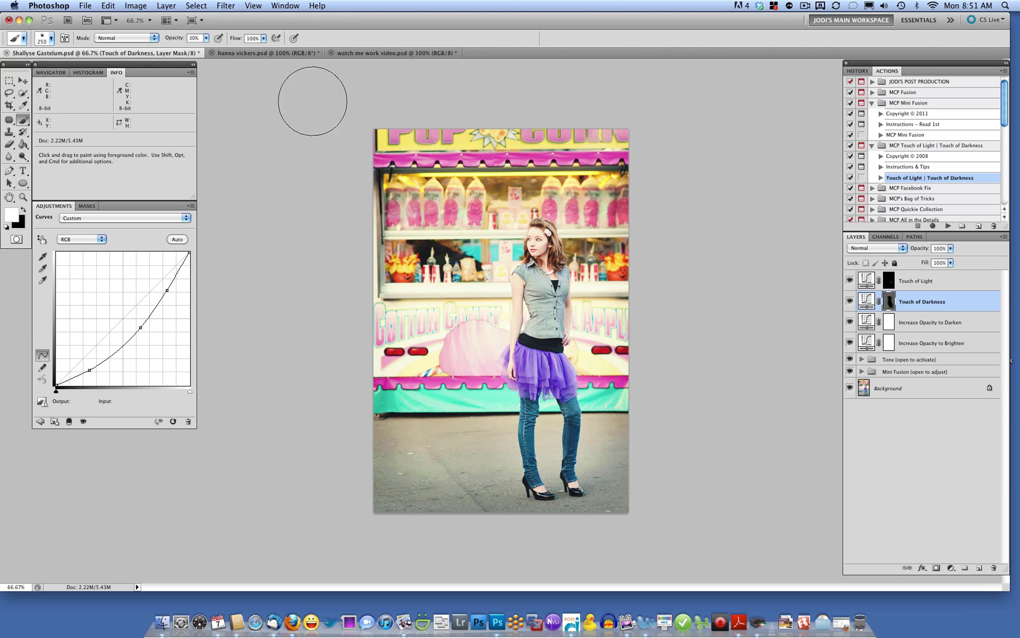
# - Save Snapshot 1 of the carnival edit in History and compare it with the before state
pyautogui.click(860, 71)
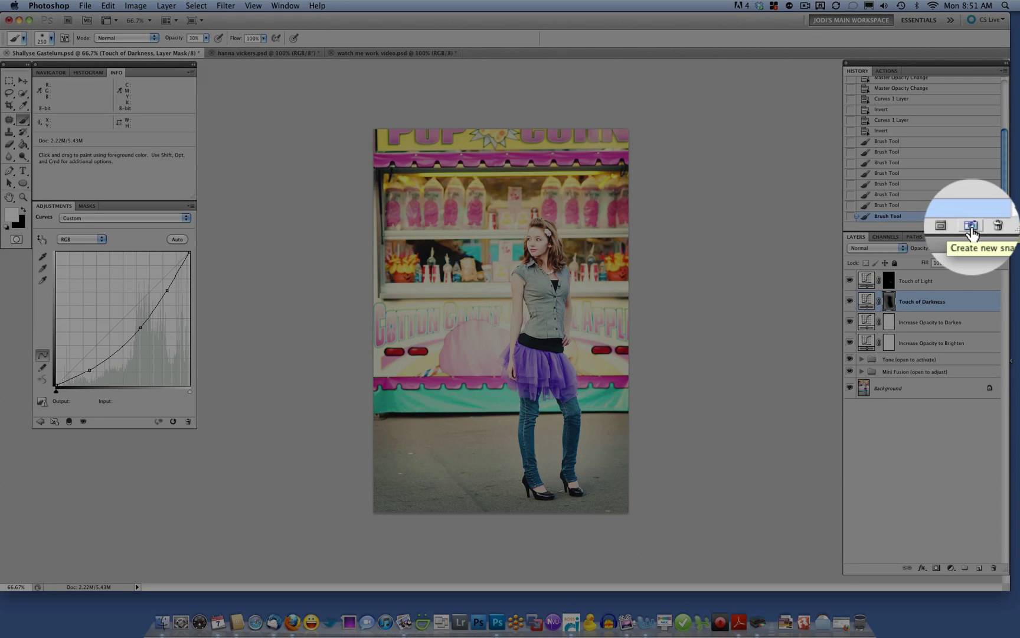
pyautogui.click(971, 233)
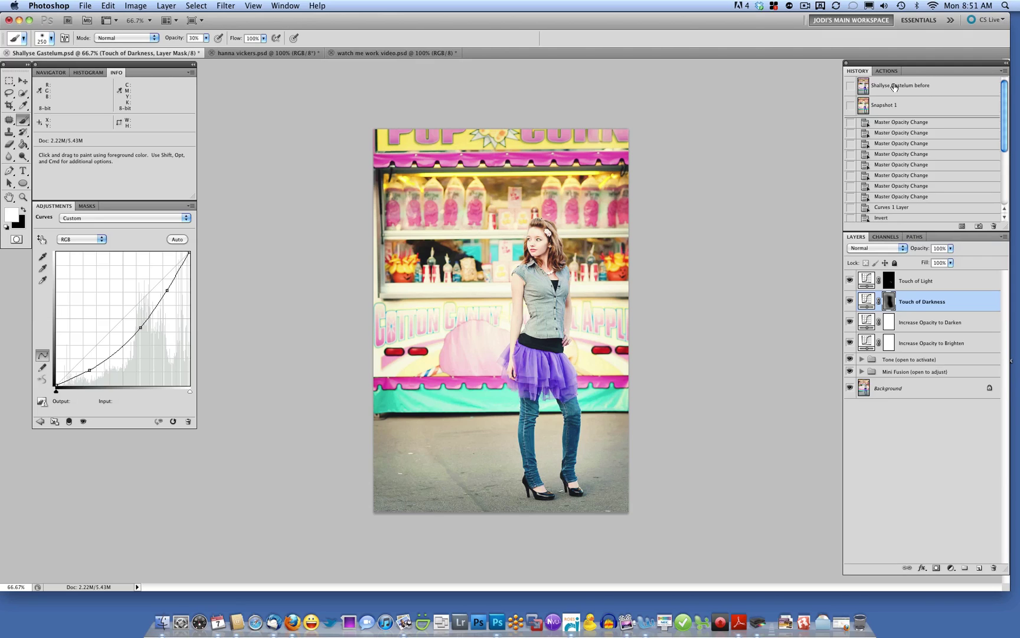
pyautogui.click(894, 88)
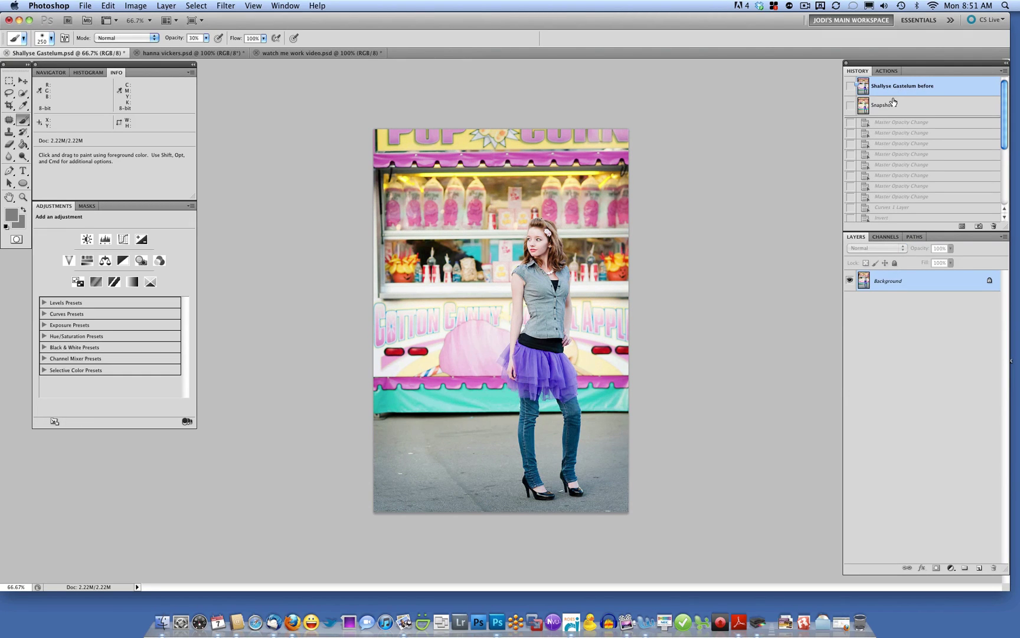
pyautogui.click(886, 106)
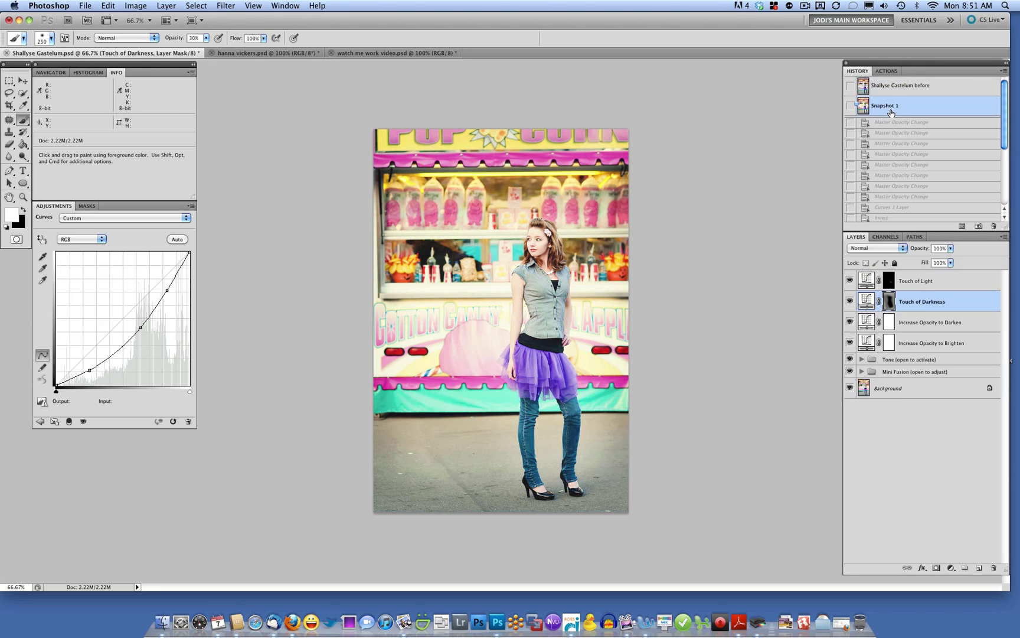
# - Run the MCP Mini Fusion action on the girl-in-grass portrait
pyautogui.click(254, 55)
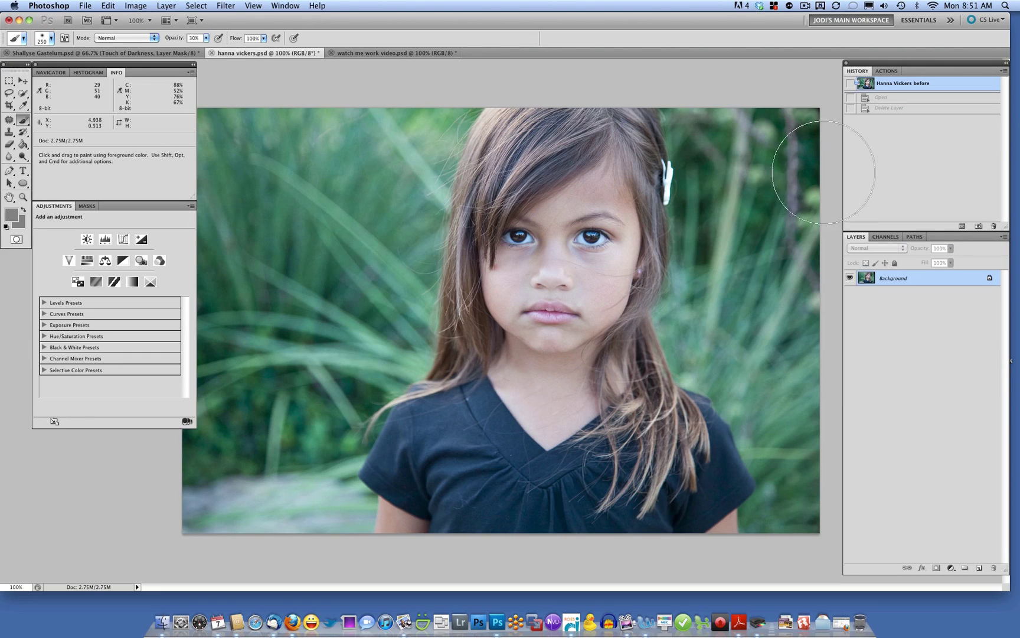
pyautogui.click(887, 71)
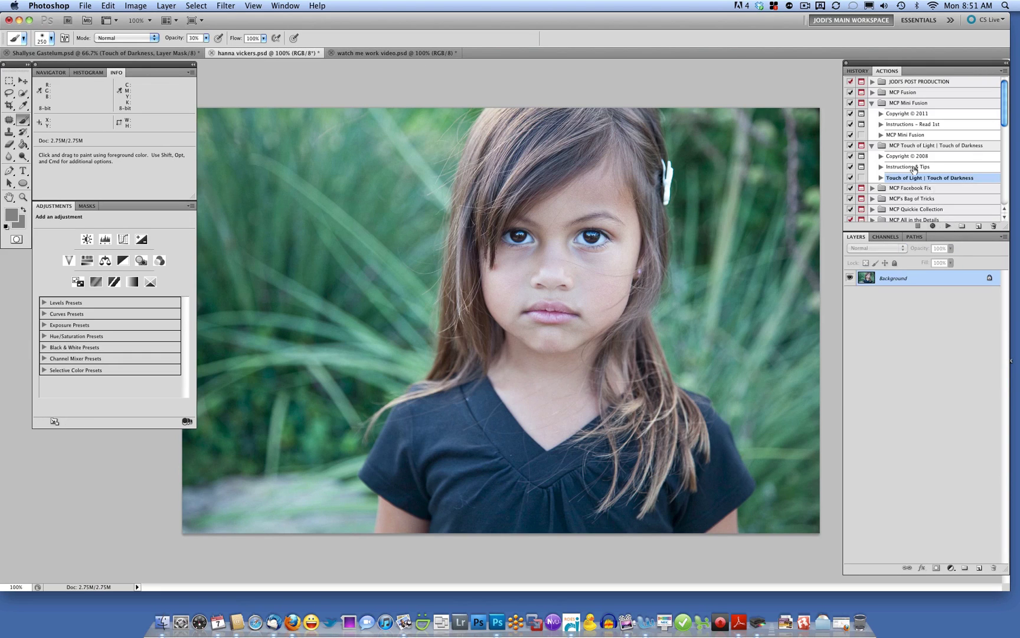
pyautogui.click(904, 135)
pyautogui.click(949, 224)
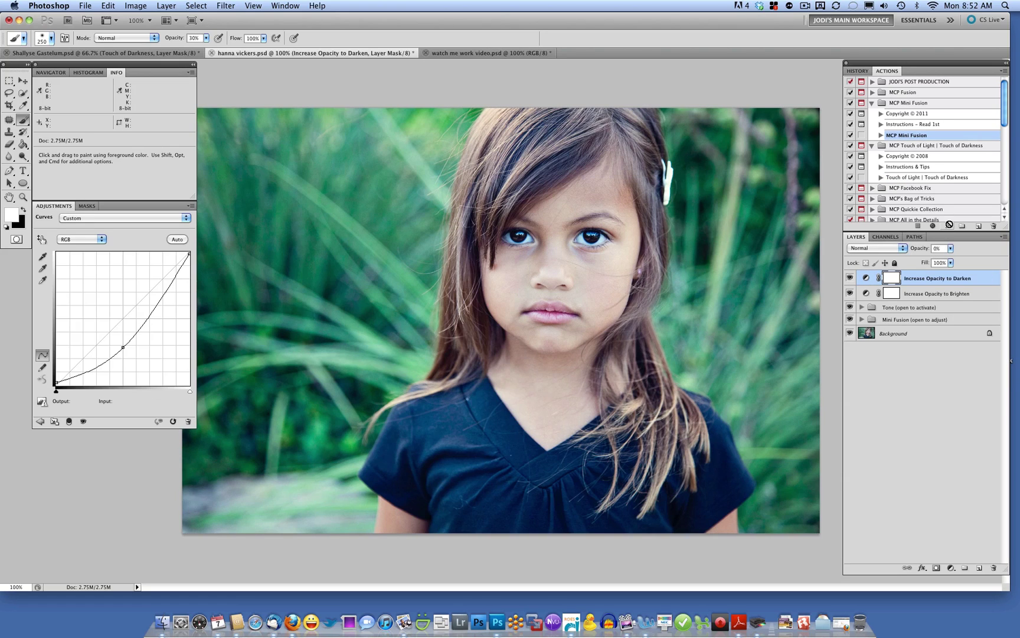
# - Raise the Hazy layer to about 46% and Clarify to 57% opacity, then collapse the group
pyautogui.click(862, 319)
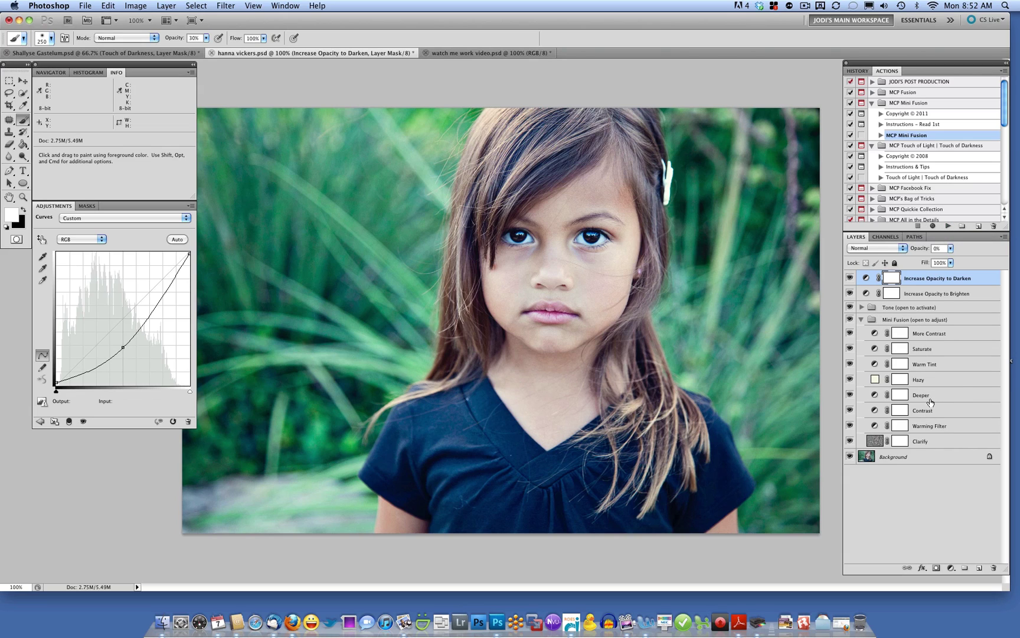
pyautogui.click(932, 380)
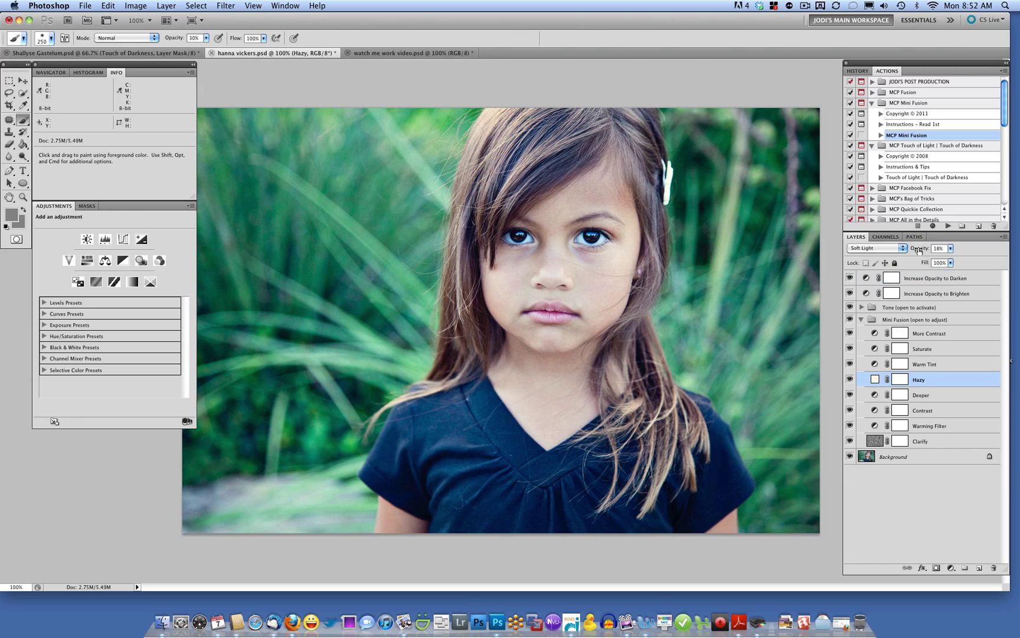
pyautogui.moveTo(919, 250); pyautogui.dragTo(931, 250)
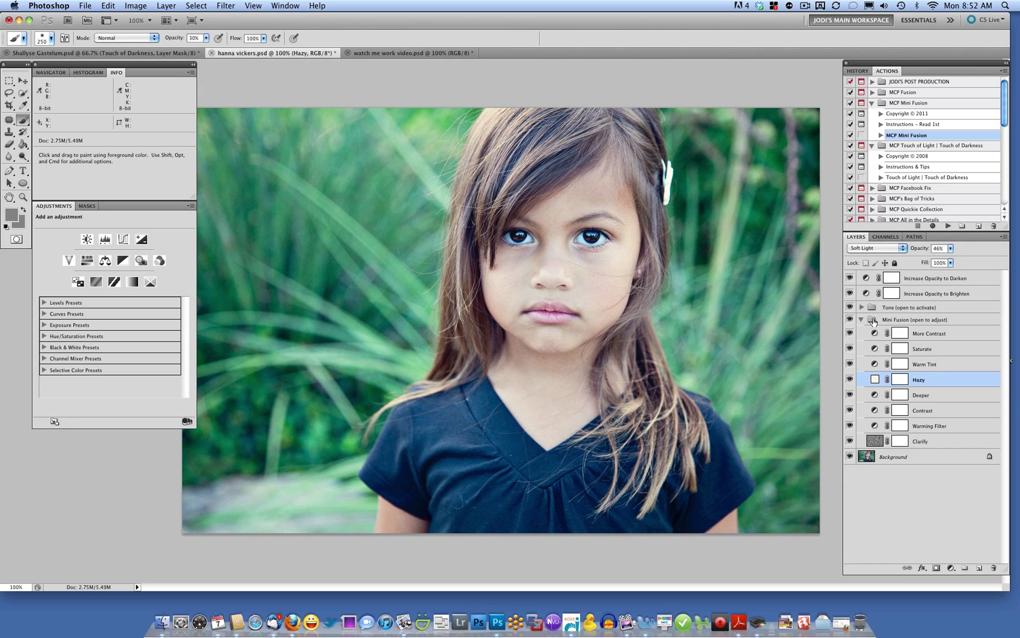
pyautogui.click(921, 442)
pyautogui.moveTo(917, 248); pyautogui.dragTo(917, 250)
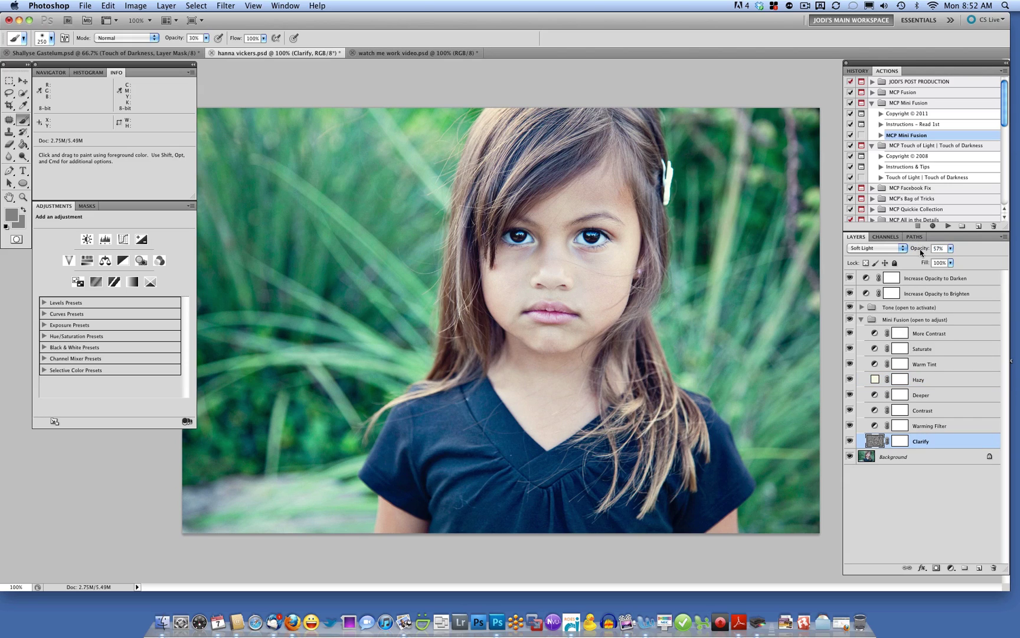
pyautogui.click(863, 320)
# - In the Tone group, enable On Cloud Nine at 34% and Pink Cadillac at 13% opacity
pyautogui.click(861, 308)
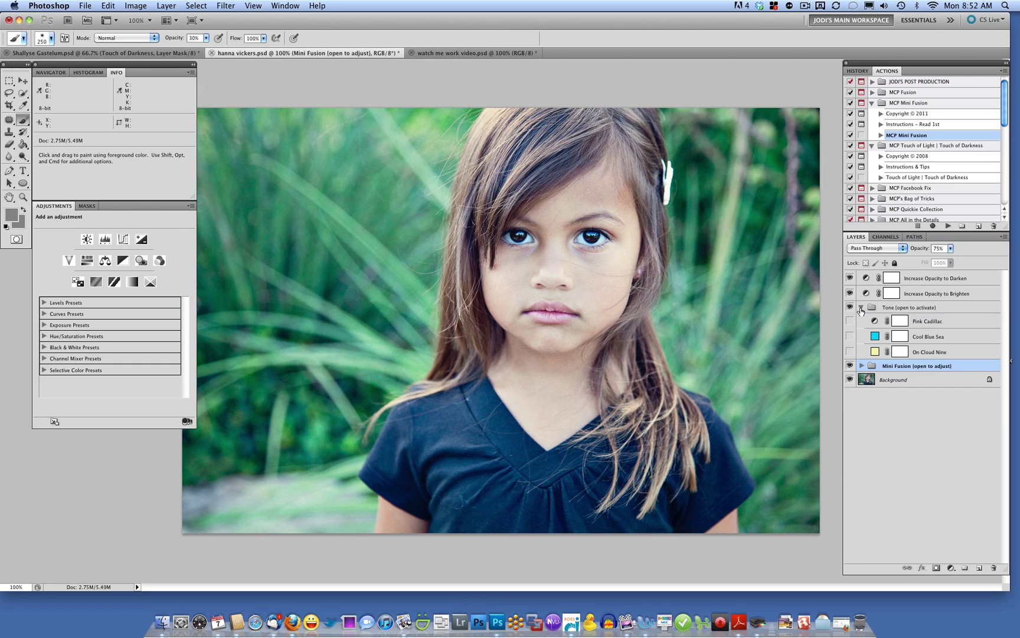
pyautogui.click(850, 352)
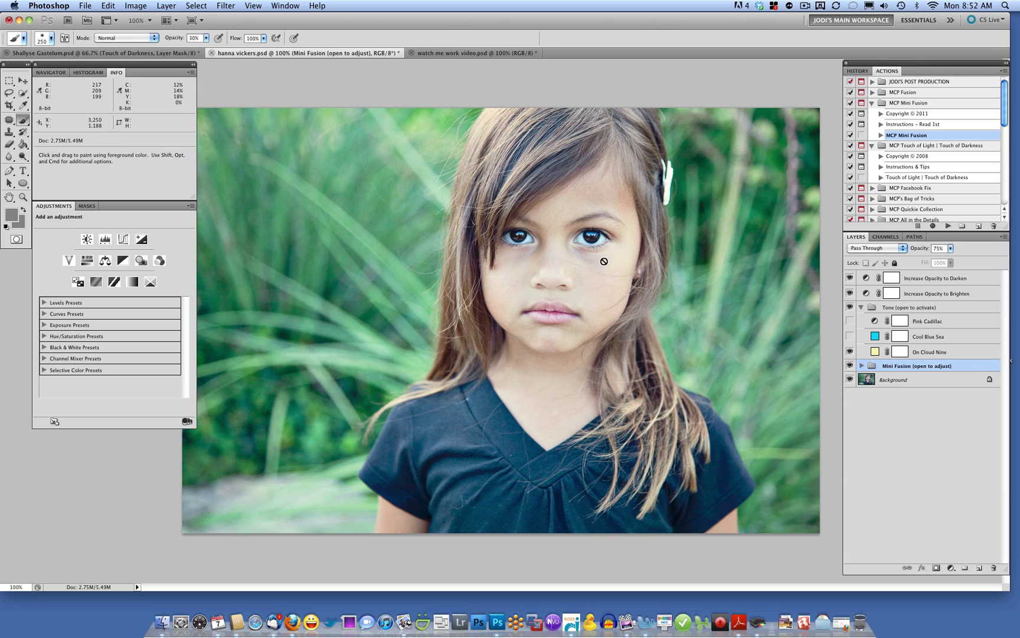
pyautogui.click(920, 353)
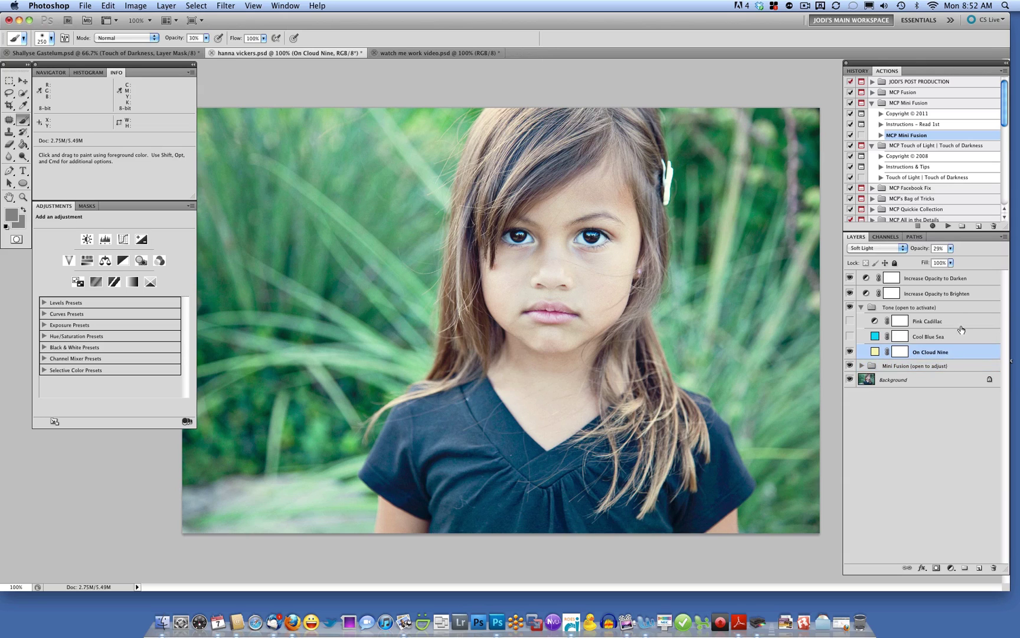
pyautogui.moveTo(918, 249); pyautogui.dragTo(921, 250)
pyautogui.click(921, 320)
pyautogui.click(850, 322)
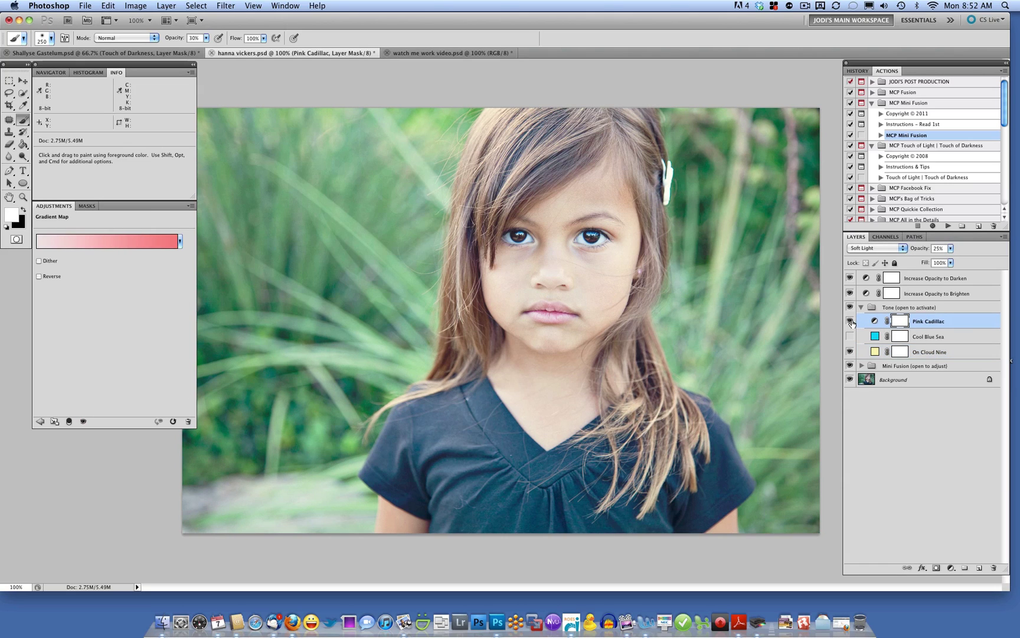
pyautogui.moveTo(921, 253); pyautogui.dragTo(916, 254)
# - Set the Increase Opacity to Darken layer's opacity to 16%
pyautogui.click(920, 278)
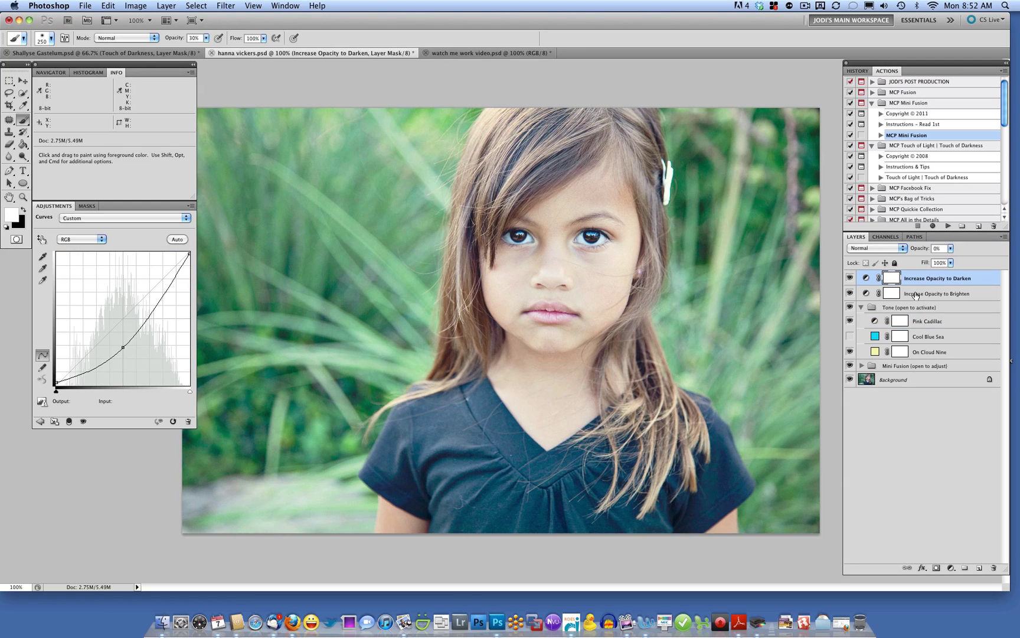
pyautogui.click(916, 293)
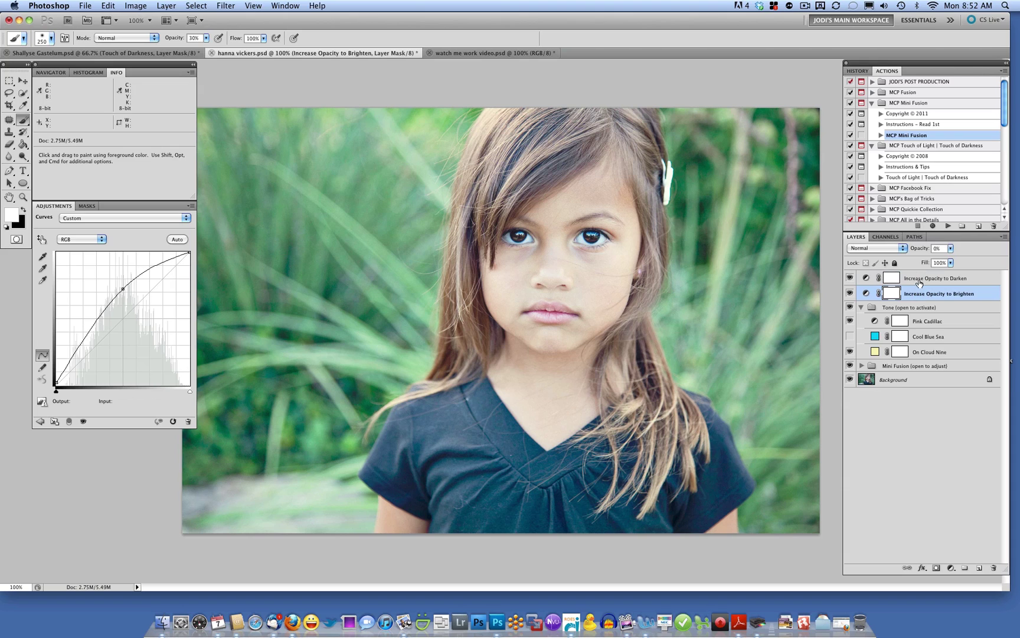
pyautogui.click(919, 281)
pyautogui.moveTo(914, 248); pyautogui.dragTo(923, 249)
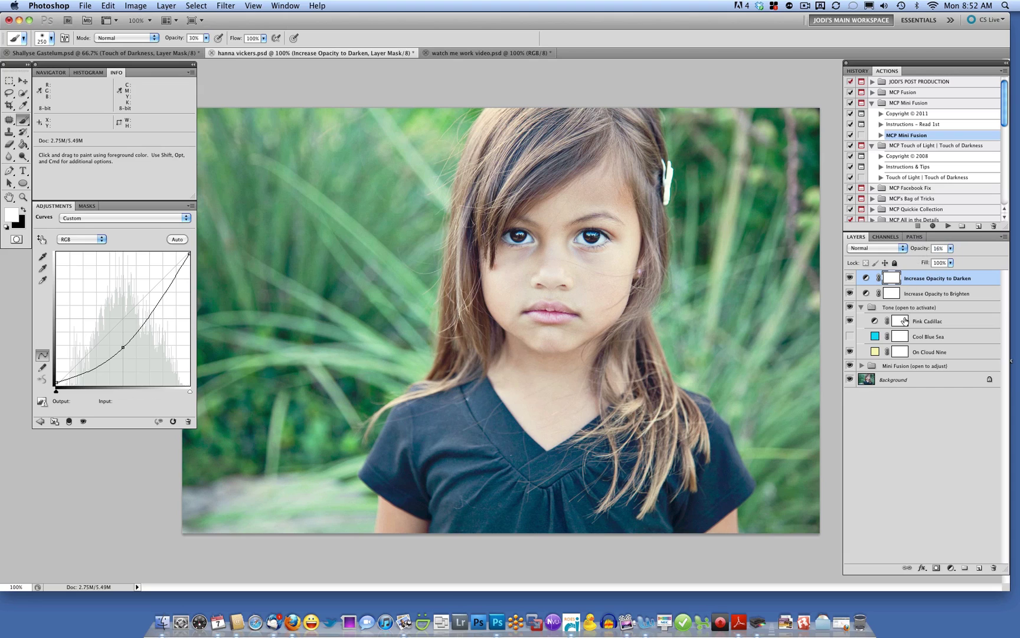
# - Run Touch of Light | Touch of Darkness and paint darkness over the upper-left and top-right foliage
pyautogui.click(895, 177)
pyautogui.click(947, 226)
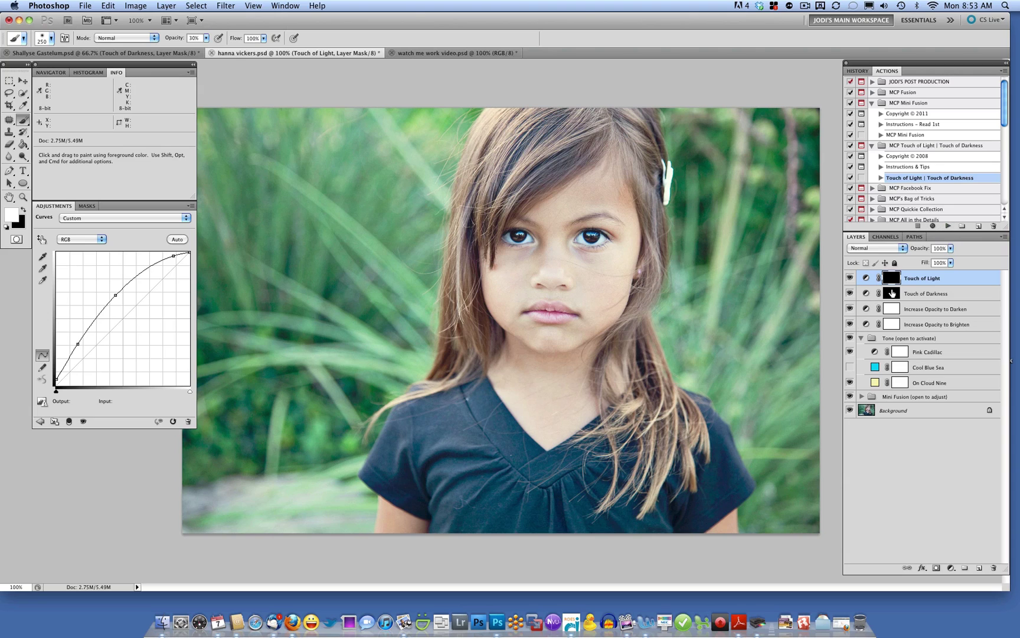
pyautogui.click(892, 294)
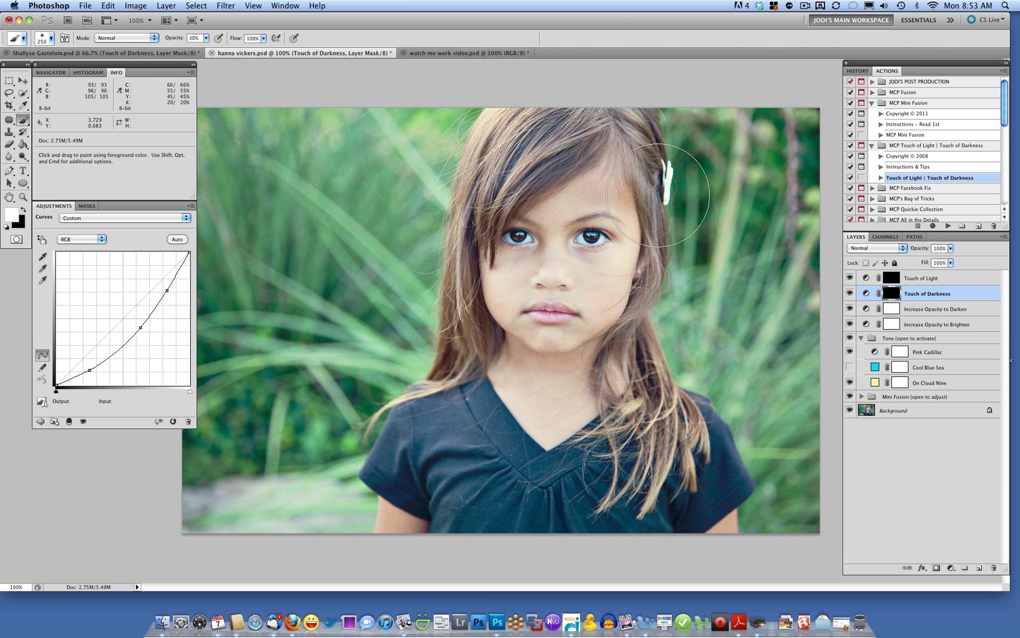
pyautogui.press('super+minus')
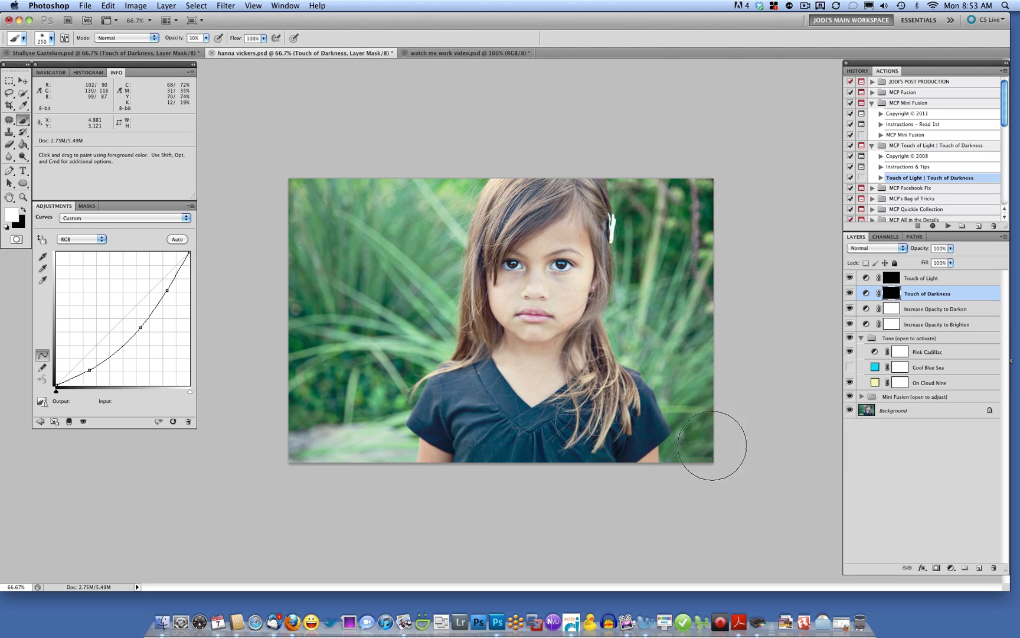
pyautogui.moveTo(410, 187)
pyautogui.mouseDown()
pyautogui.moveTo(425, 170)
pyautogui.moveTo(331, 171)
pyautogui.moveTo(425, 266)
pyautogui.moveTo(331, 408)
pyautogui.moveTo(392, 448)
pyautogui.moveTo(350, 323)
pyautogui.moveTo(431, 245)
pyautogui.moveTo(335, 194)
pyautogui.moveTo(259, 283)
pyautogui.mouseUp()
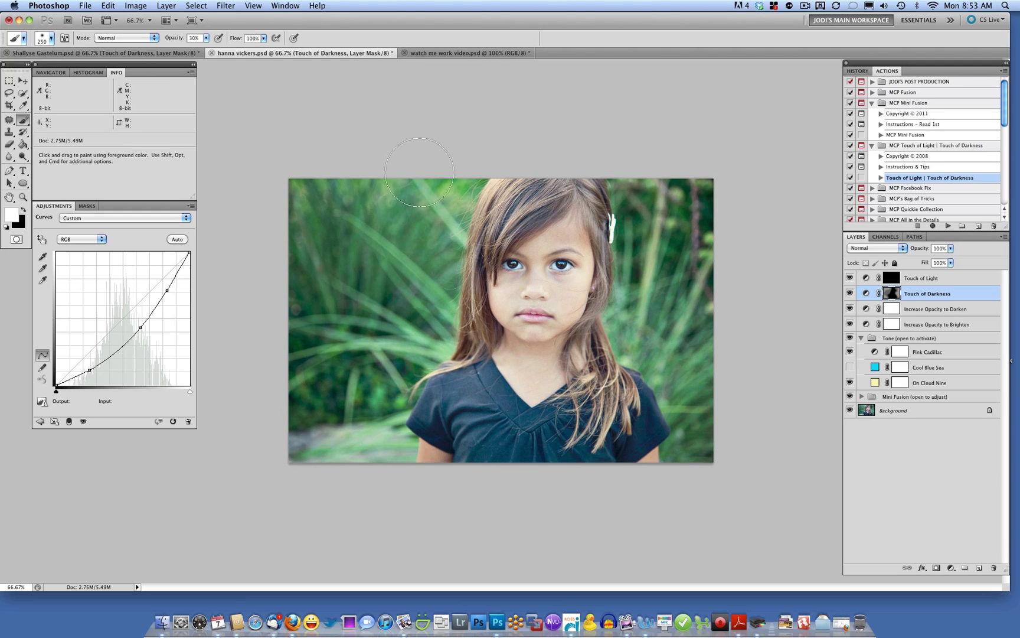
pyautogui.moveTo(452, 172); pyautogui.dragTo(491, 174)
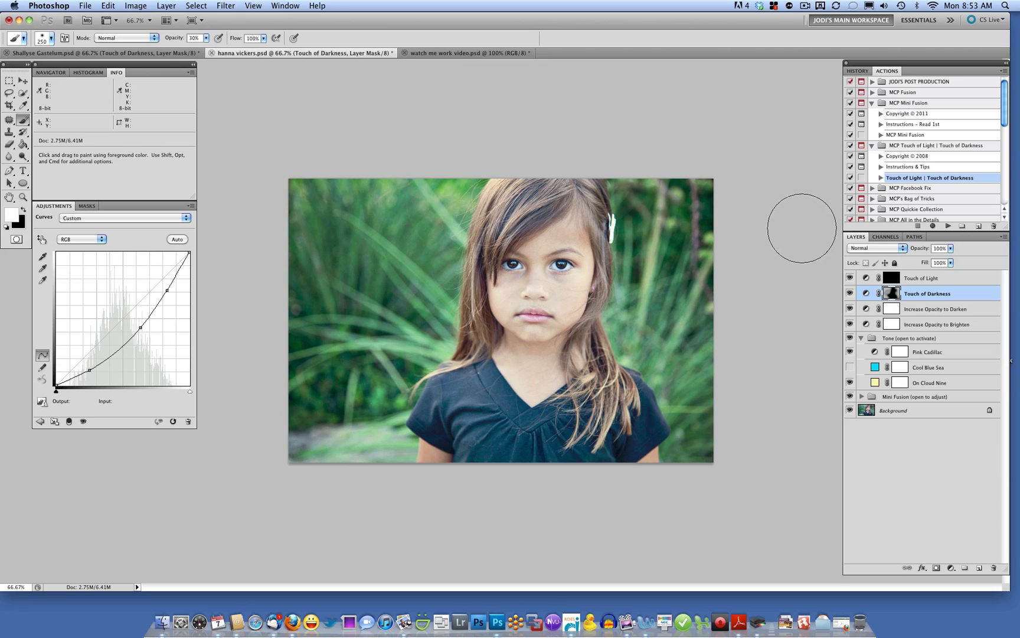
# - Create Snapshot 1 in History, compare it with the before state, then return to Snapshot 1
pyautogui.click(858, 71)
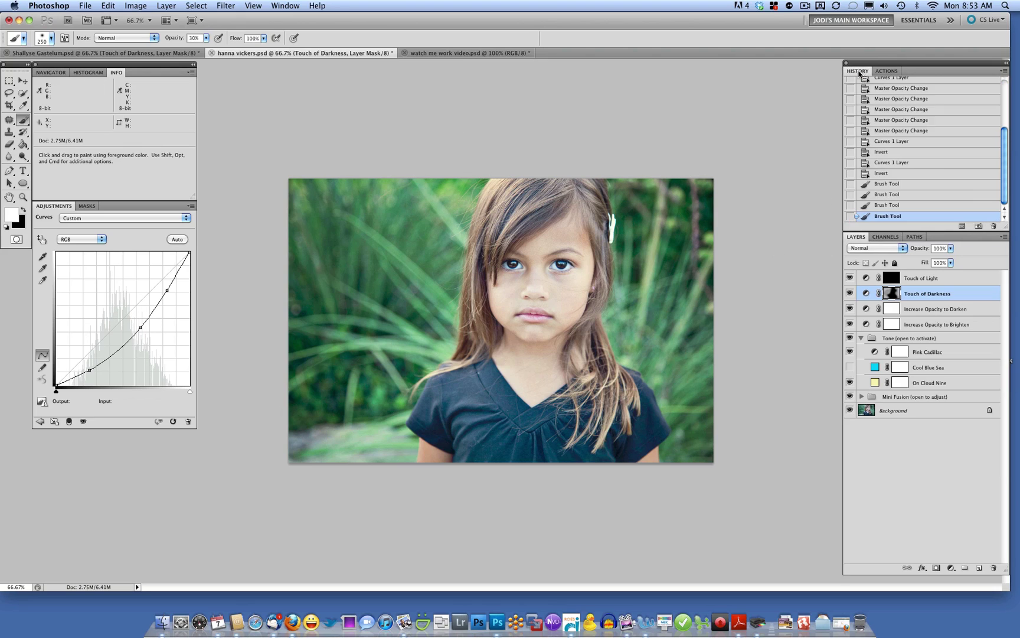
pyautogui.click(978, 228)
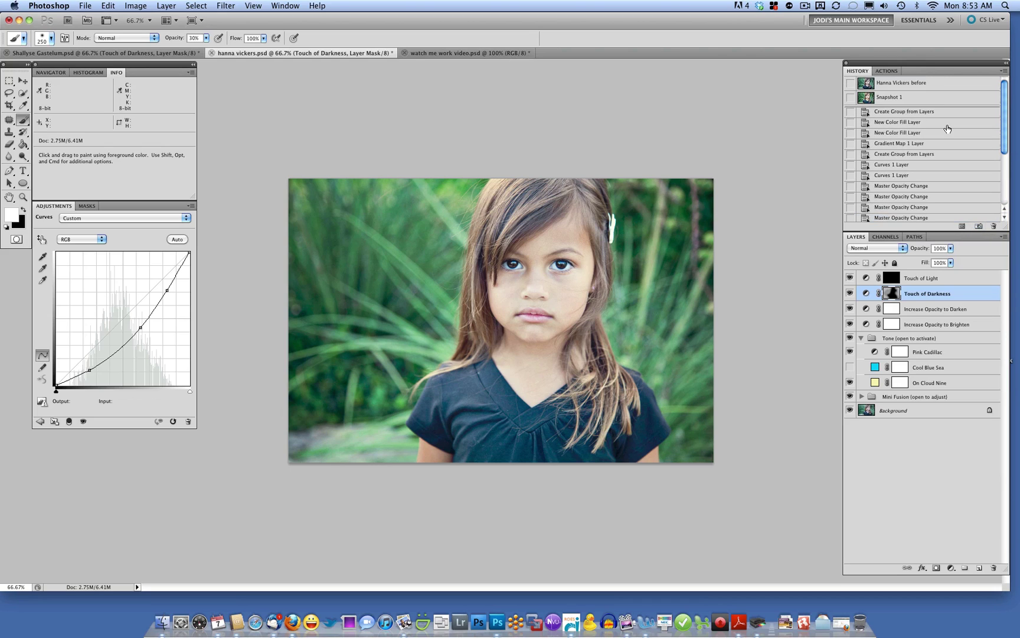
pyautogui.click(902, 85)
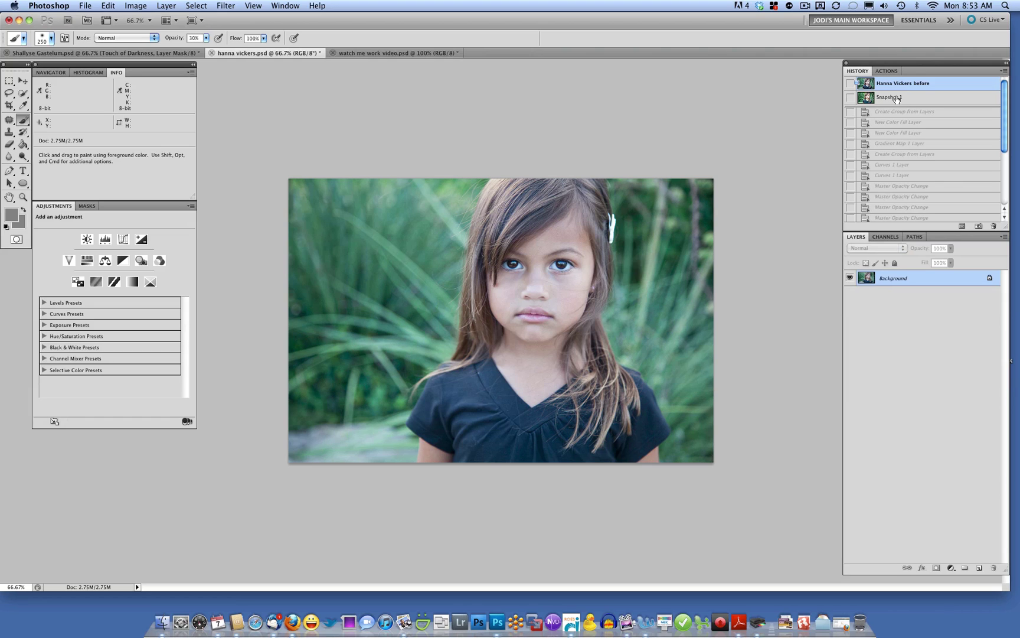
pyautogui.click(897, 97)
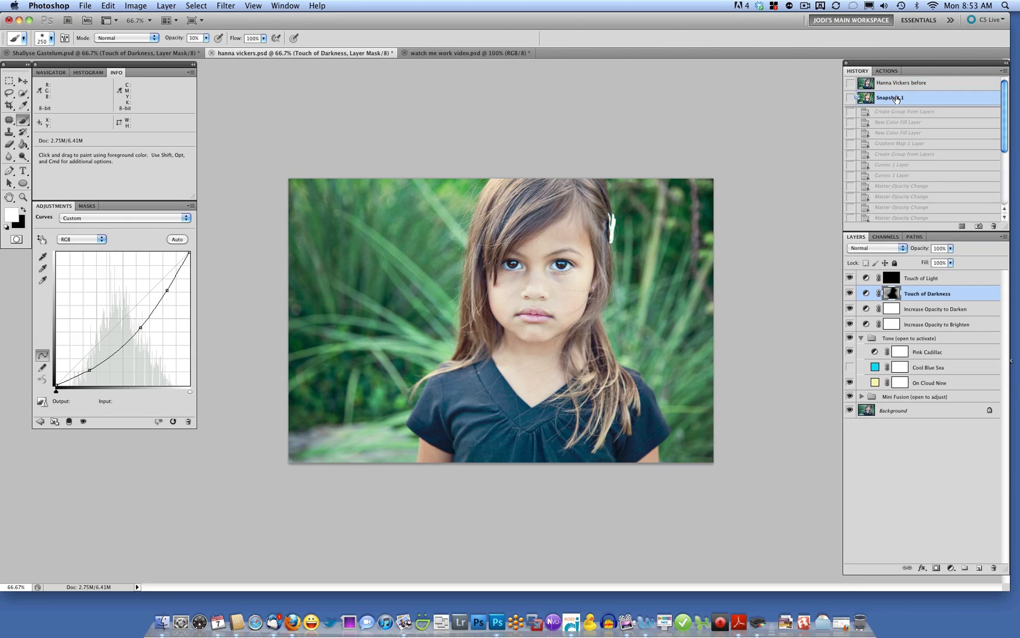